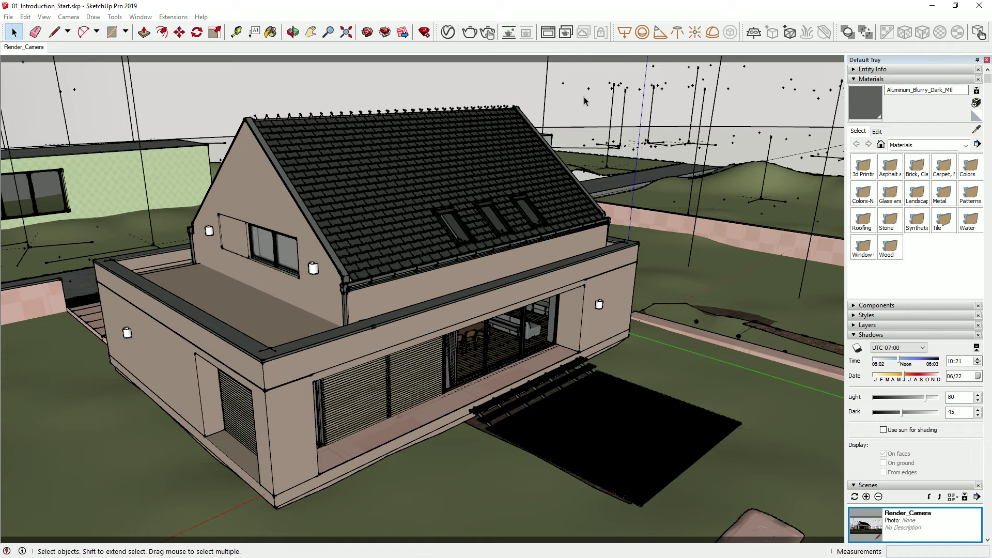
Show the V-Ray render settings in the Asset Editor and preview the render mode options
{"action": "left_click", "coordinate": [447, 33]}
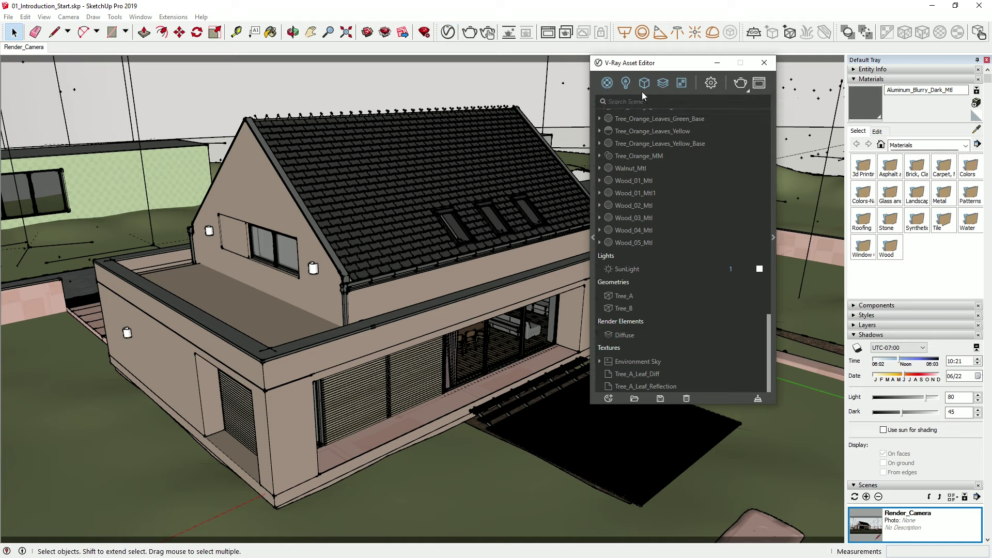
{"action": "left_click", "coordinate": [709, 89]}
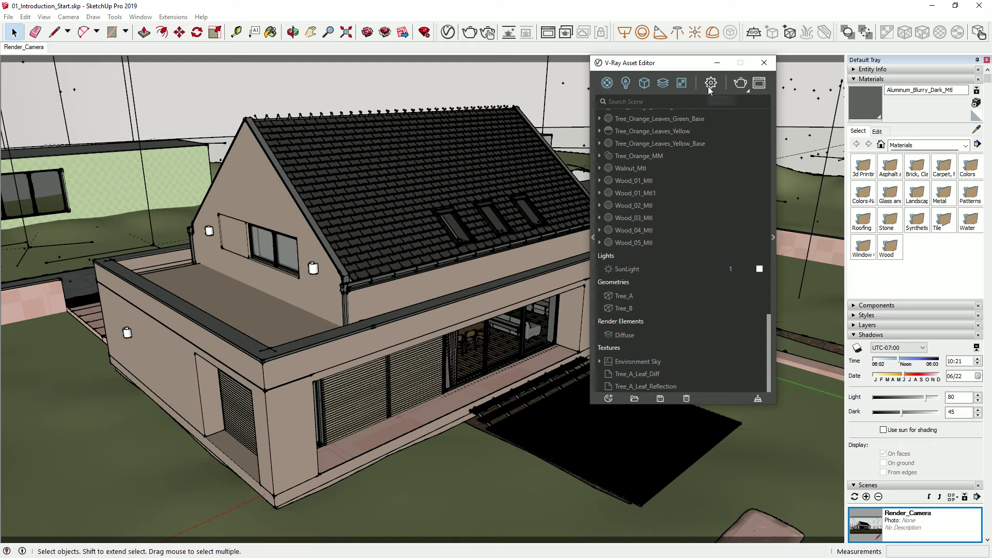
{"action": "left_click", "coordinate": [747, 92]}
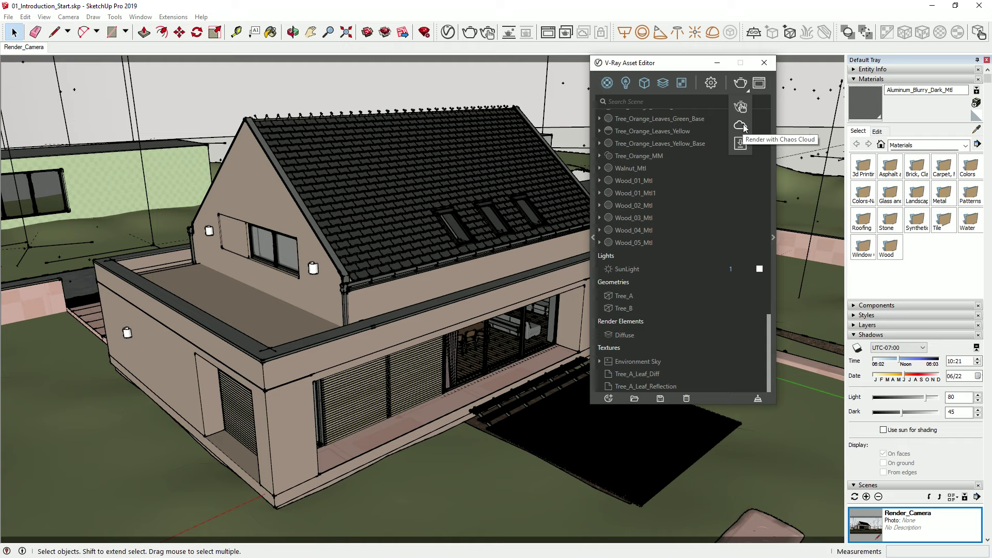
{"action": "left_click", "coordinate": [747, 92]}
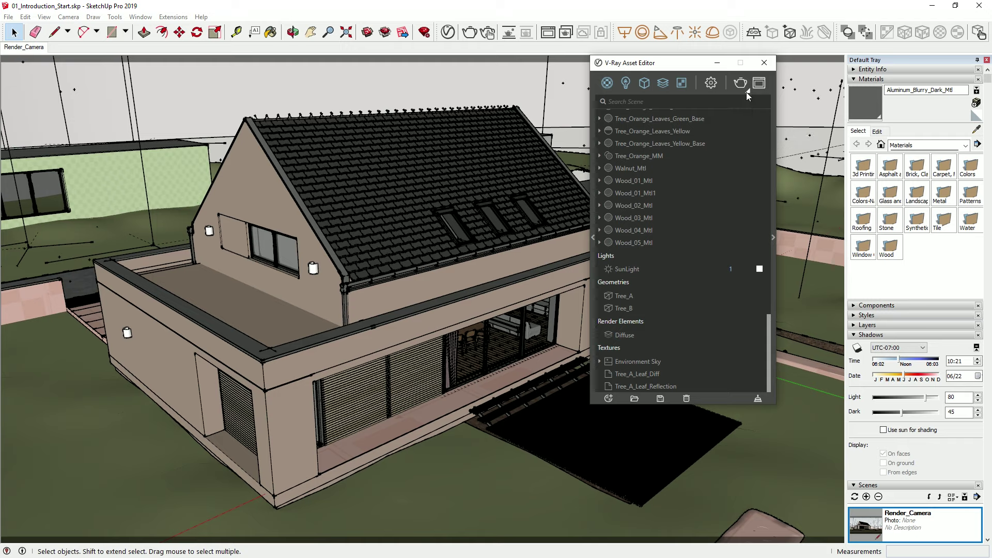
Switch the V-Ray render engine to GPU with Interactive rendering turned on
{"action": "left_click", "coordinate": [710, 85]}
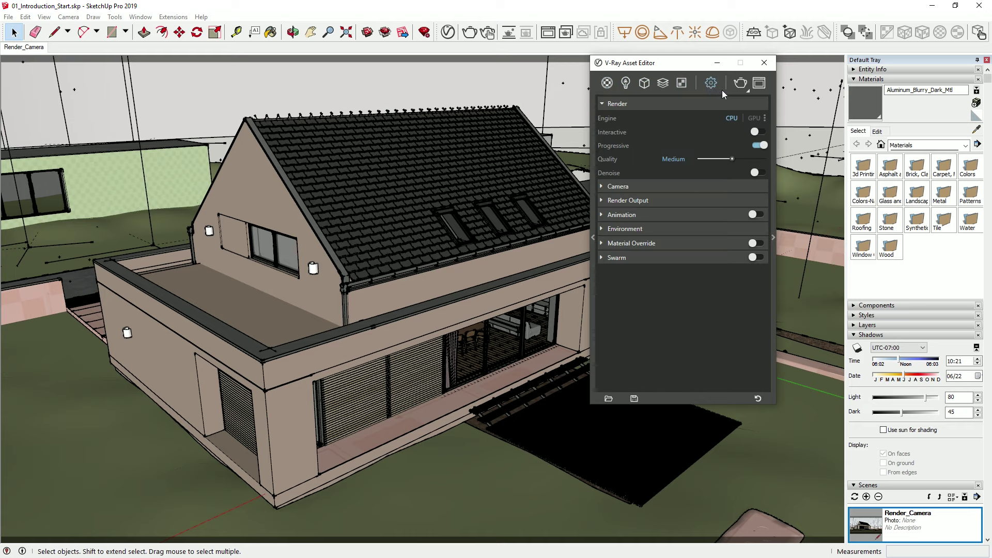
{"action": "left_click", "coordinate": [752, 123]}
{"action": "left_click", "coordinate": [757, 132]}
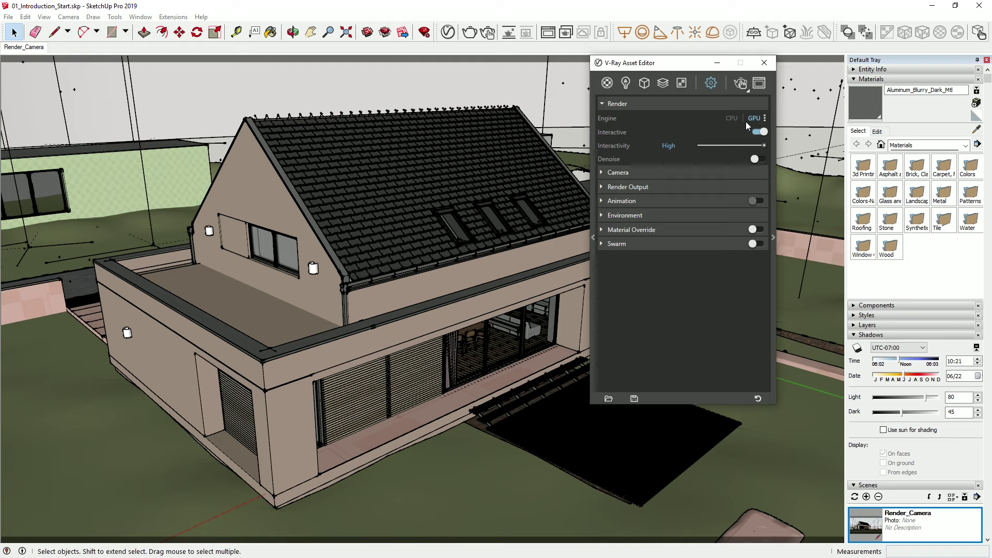
Start an interactive render, orbit lower toward the house, and expand the Render Output settings
{"action": "left_click", "coordinate": [740, 83]}
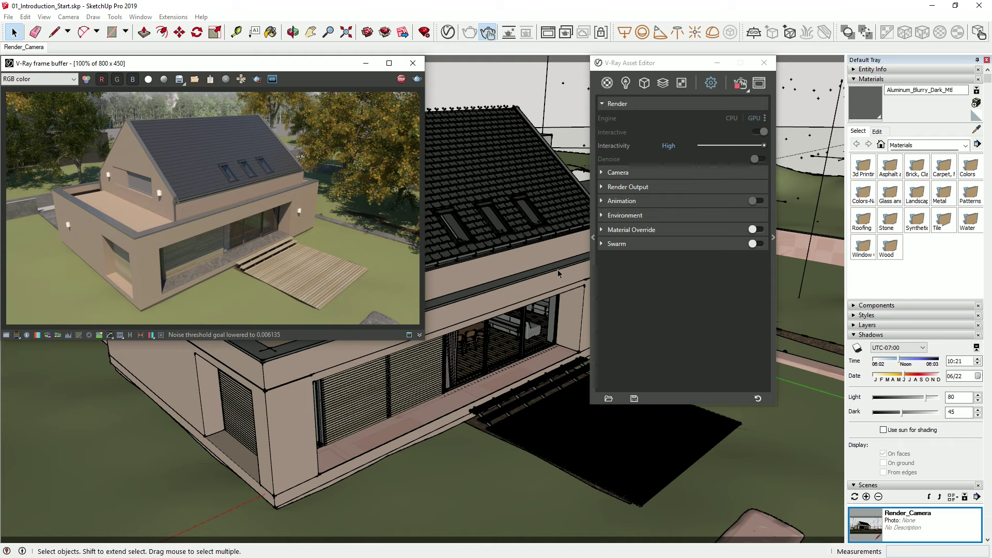
{"action": "mouse_move", "coordinate": [449, 397]}
{"action": "middle_mouse_down"}
{"action": "mouse_move", "coordinate": [449, 354]}
{"action": "mouse_move", "coordinate": [352, 457]}
{"action": "middle_mouse_up"}
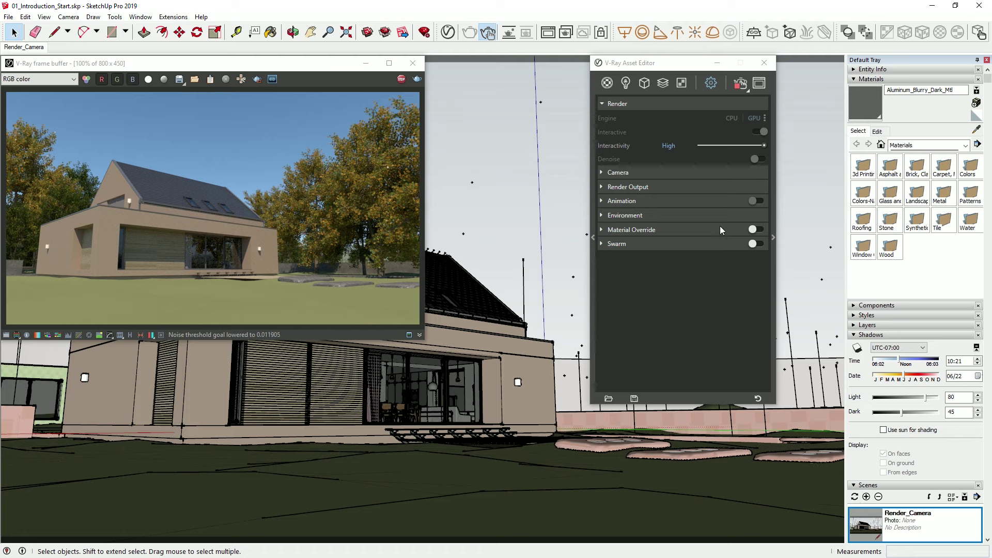
{"action": "left_click", "coordinate": [721, 189]}
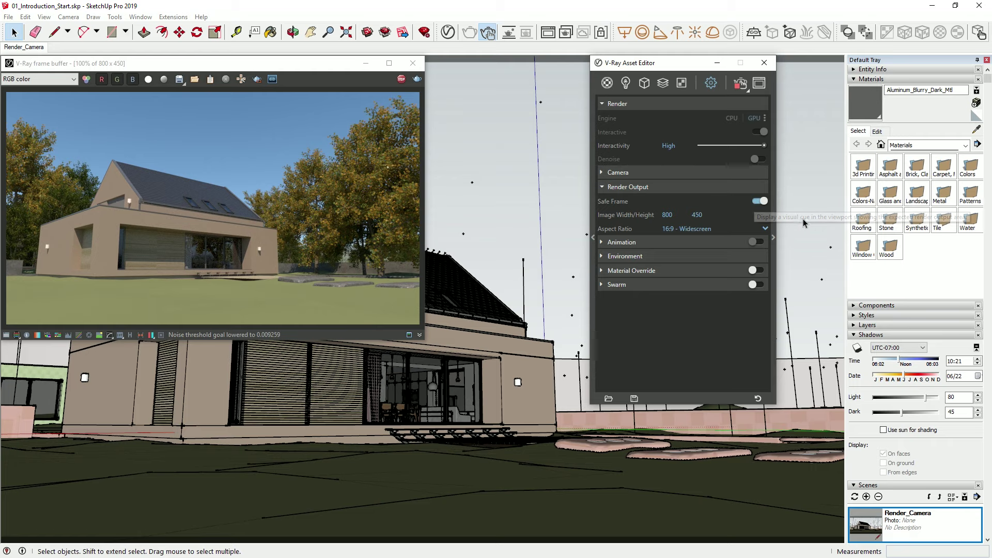
Switch to the Render_Camera scene and apply Stucco_F01_50cm to the selected house walls
{"action": "double_click", "coordinate": [861, 526]}
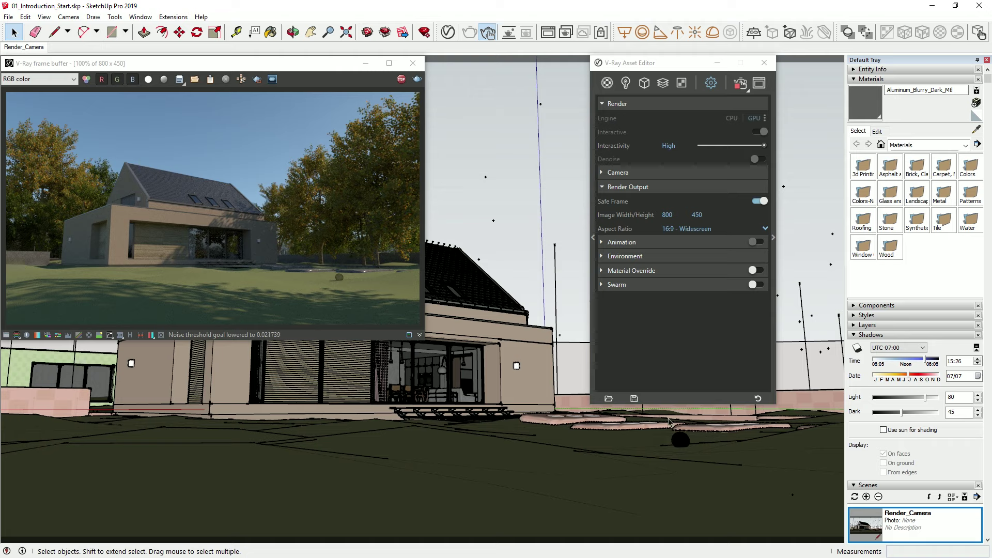
{"action": "left_click", "coordinate": [526, 396]}
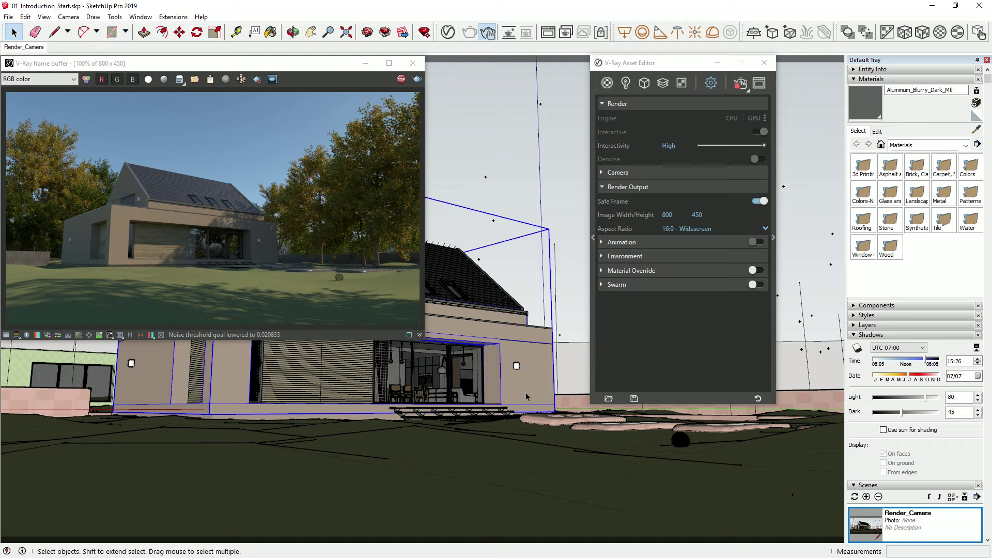
{"action": "left_click", "coordinate": [607, 83]}
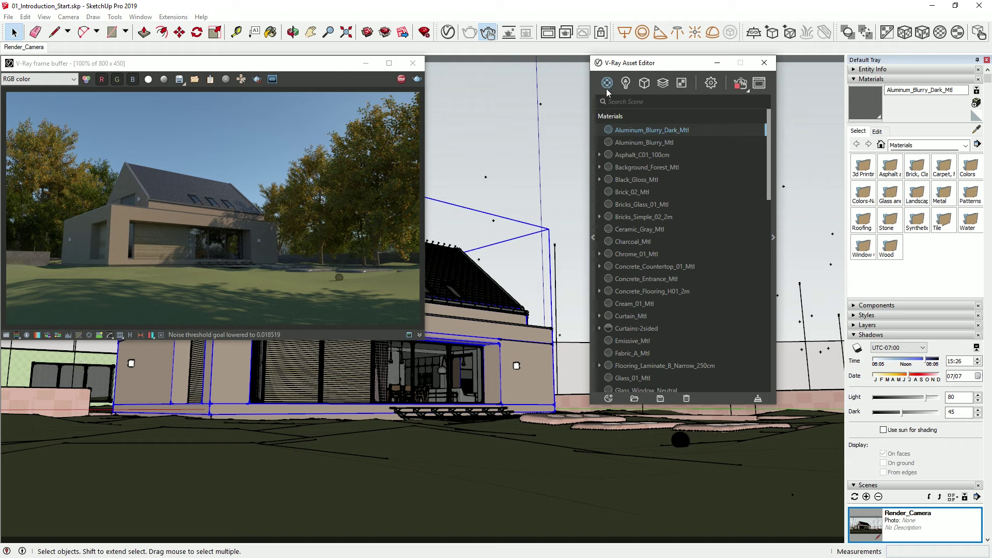
{"action": "left_click", "coordinate": [622, 103]}
{"action": "type", "text": "st"}
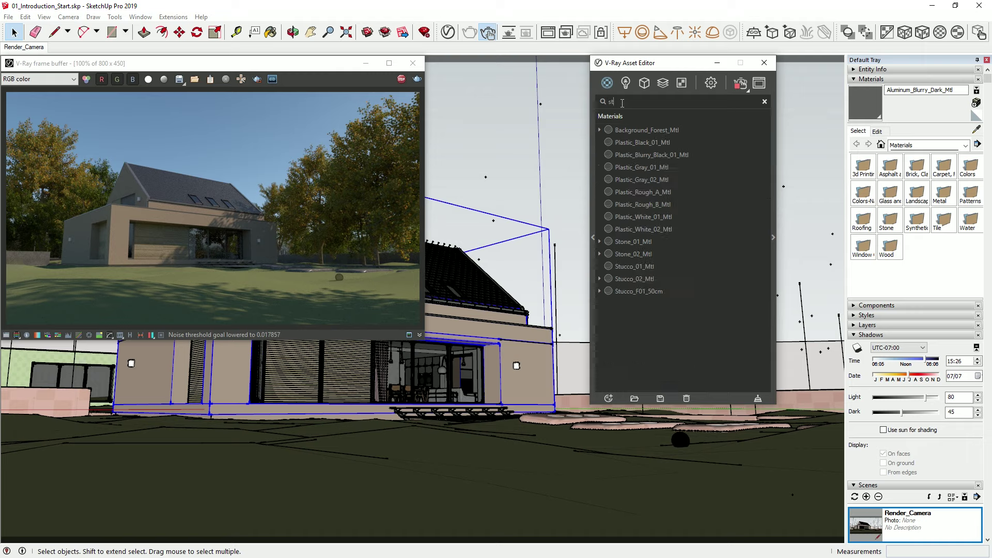
{"action": "type", "text": "ucco"}
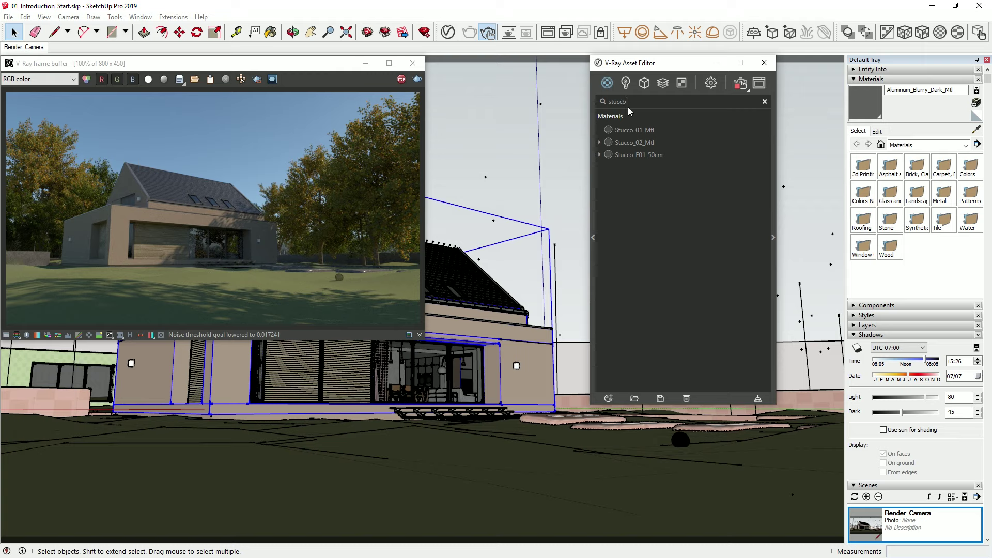
{"action": "left_click", "coordinate": [634, 154]}
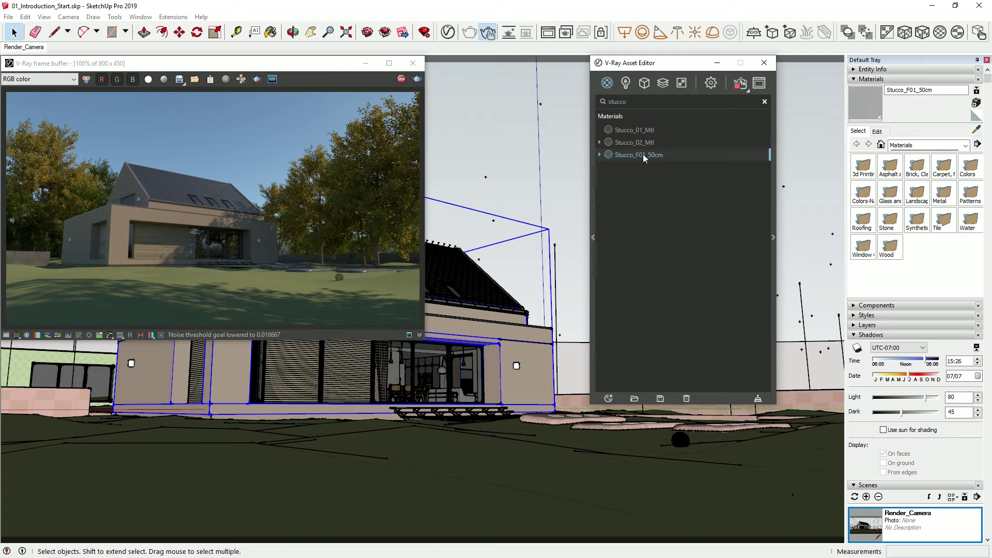
{"action": "right_click", "coordinate": [671, 154]}
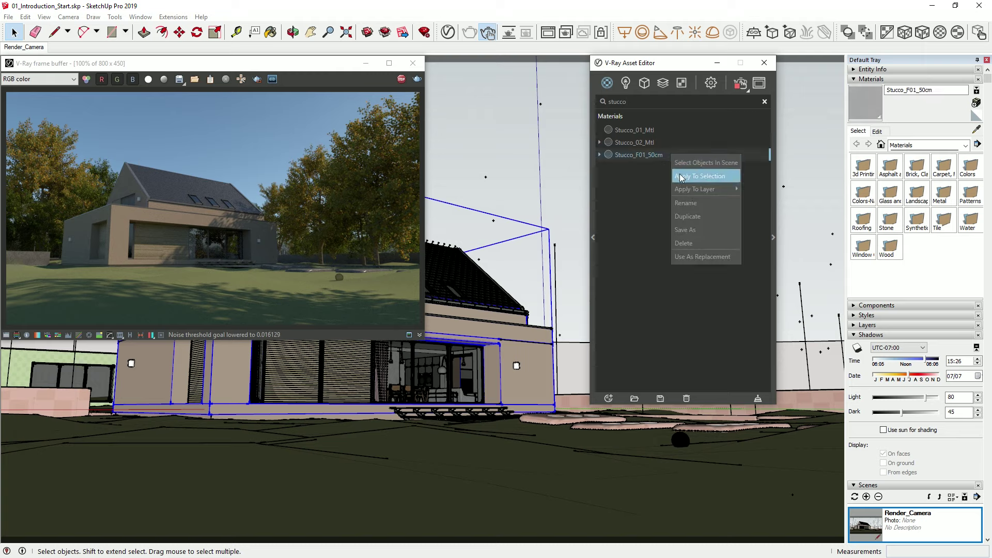
{"action": "left_click", "coordinate": [731, 177]}
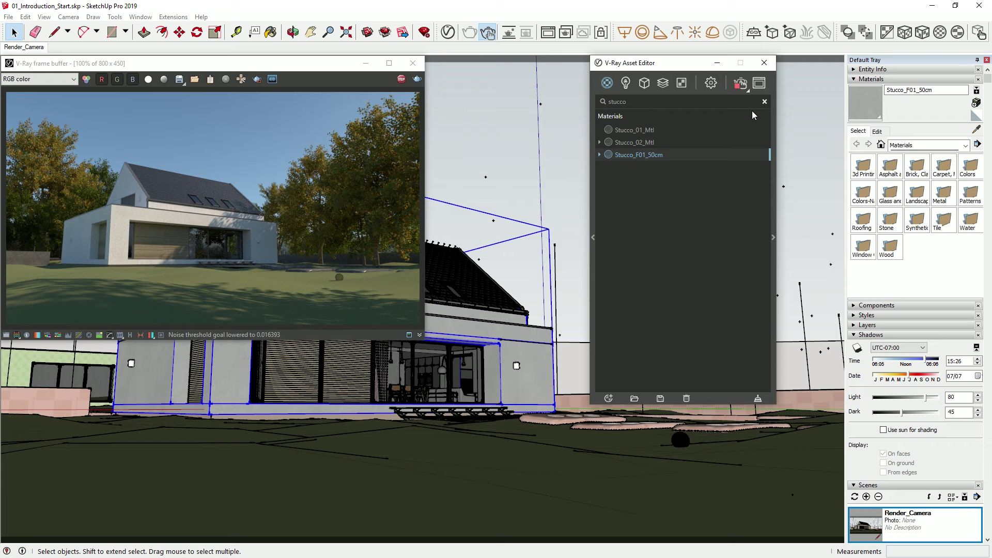
Drag Grass E 200cm from the V-Ray library's Ground category into the scene materials
{"action": "left_click", "coordinate": [764, 101]}
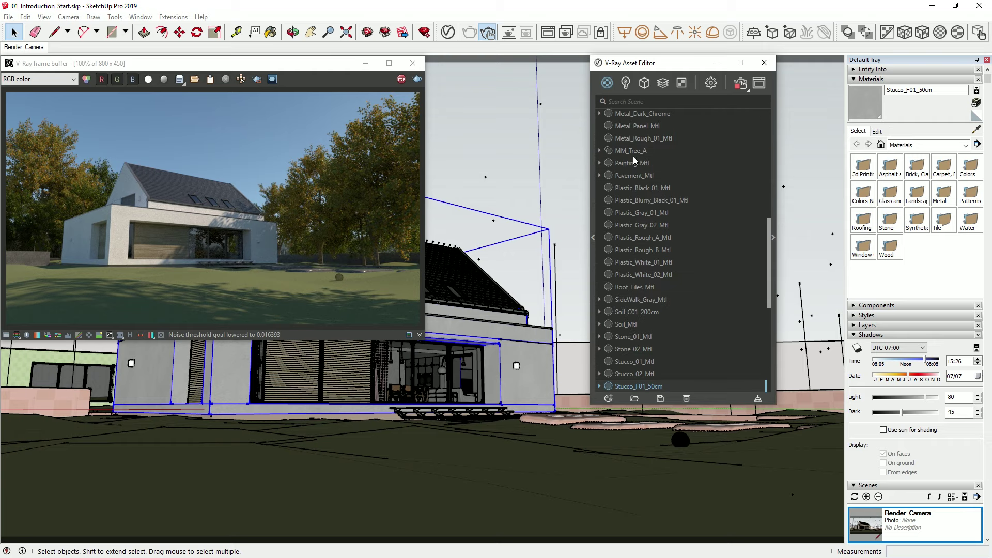
{"action": "left_click", "coordinate": [594, 237]}
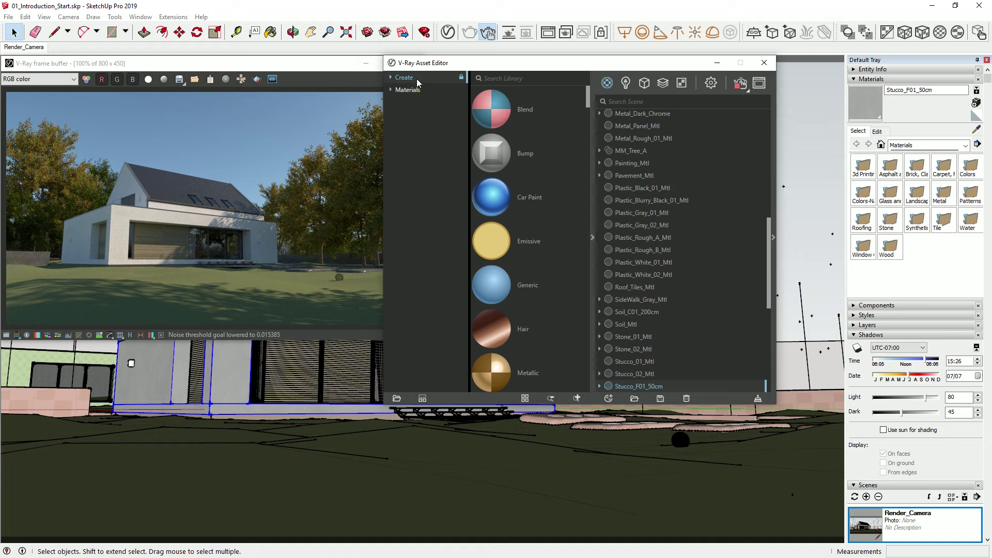
{"action": "left_click", "coordinate": [392, 92]}
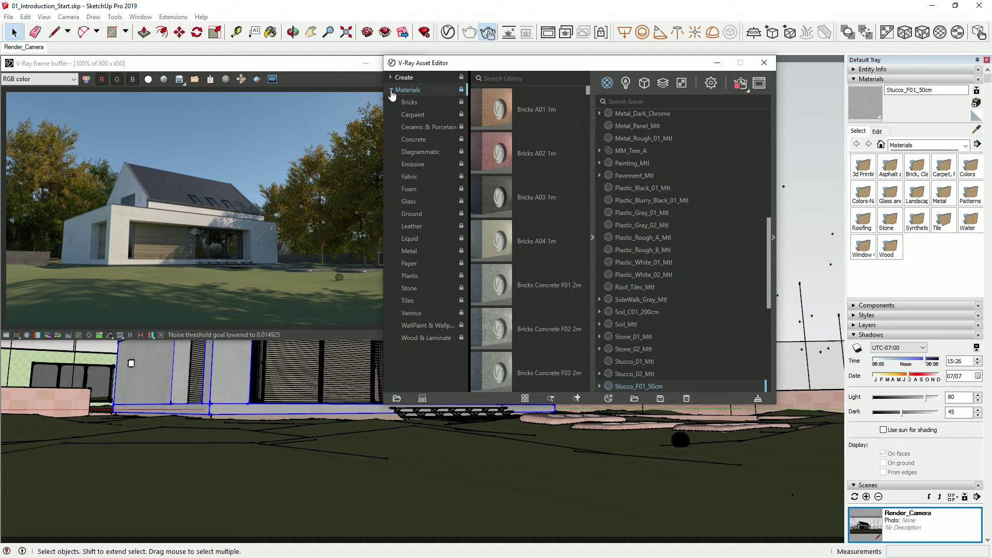
{"action": "left_click", "coordinate": [413, 115]}
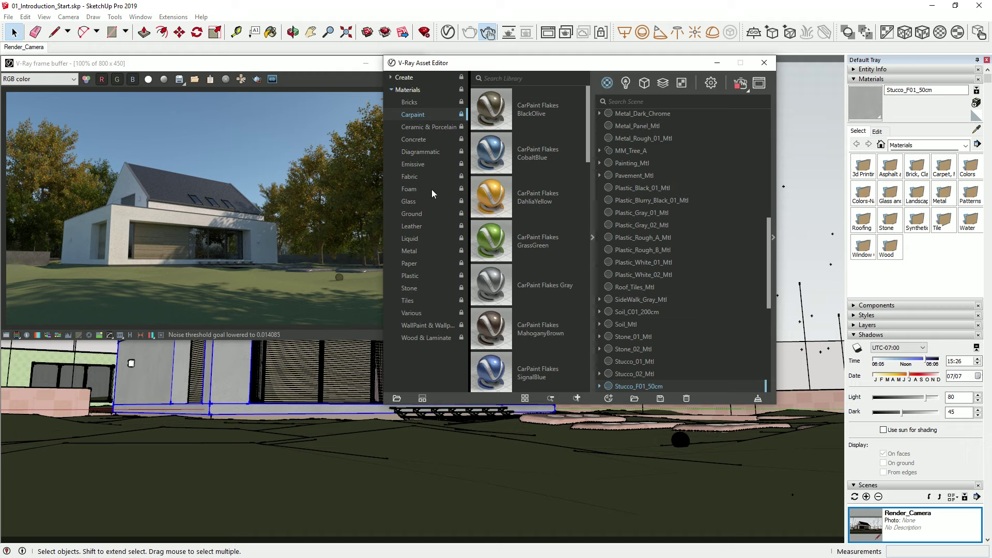
{"action": "left_click", "coordinate": [427, 212]}
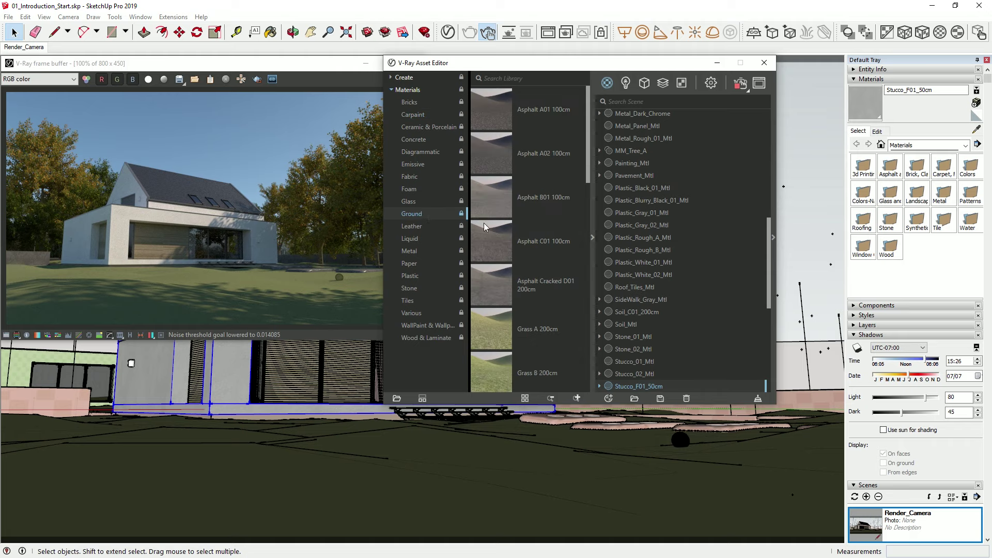
{"action": "scroll", "coordinate": [519, 257], "scroll_direction": "down", "scroll_amount": 2}
{"action": "scroll", "coordinate": [519, 258], "scroll_direction": "down", "scroll_amount": 2}
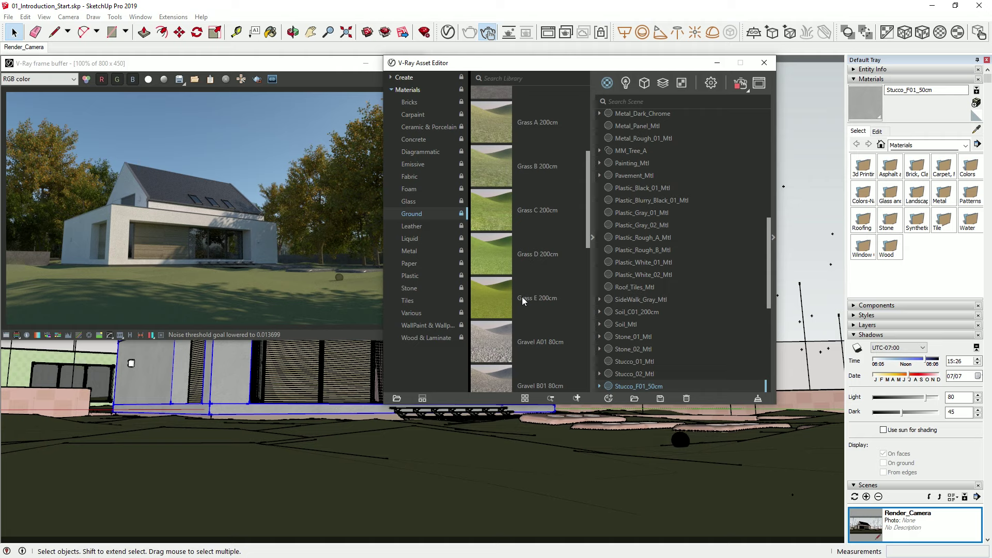
{"action": "left_click_drag", "start_coordinate": [522, 297], "coordinate": [658, 296]}
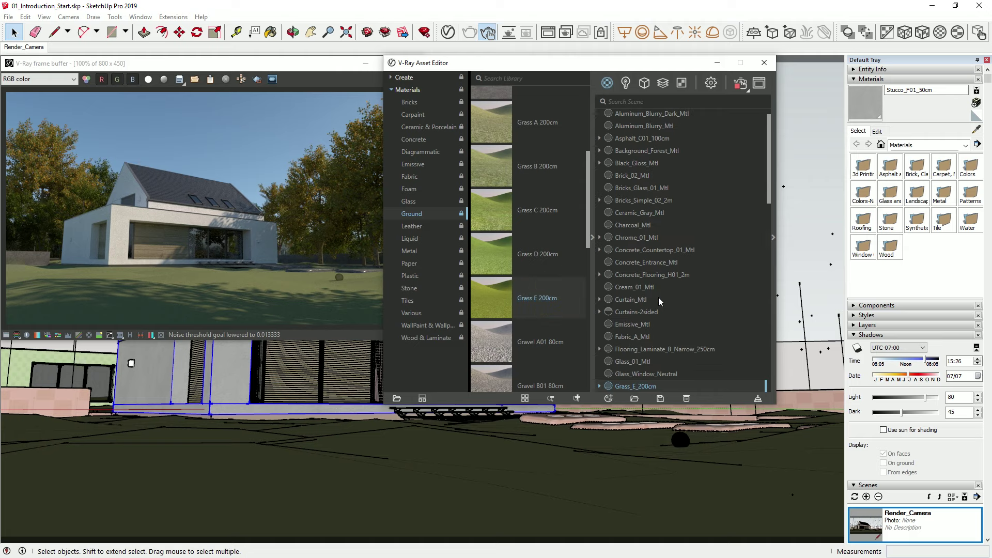
{"action": "scroll", "coordinate": [658, 298], "scroll_direction": "down", "scroll_amount": 3}
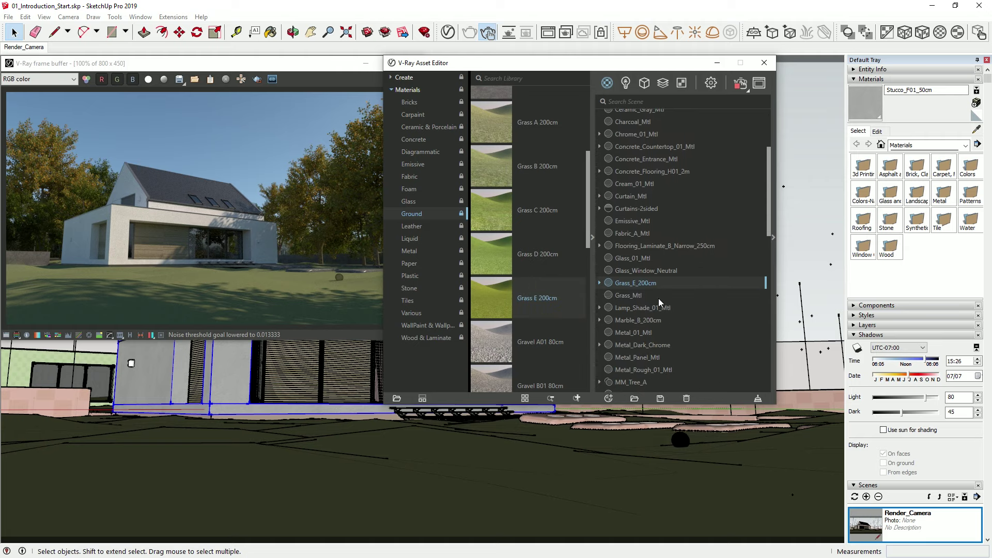
Select the ground surface and apply the Grass_E_200cm material to it
{"action": "left_click", "coordinate": [447, 465]}
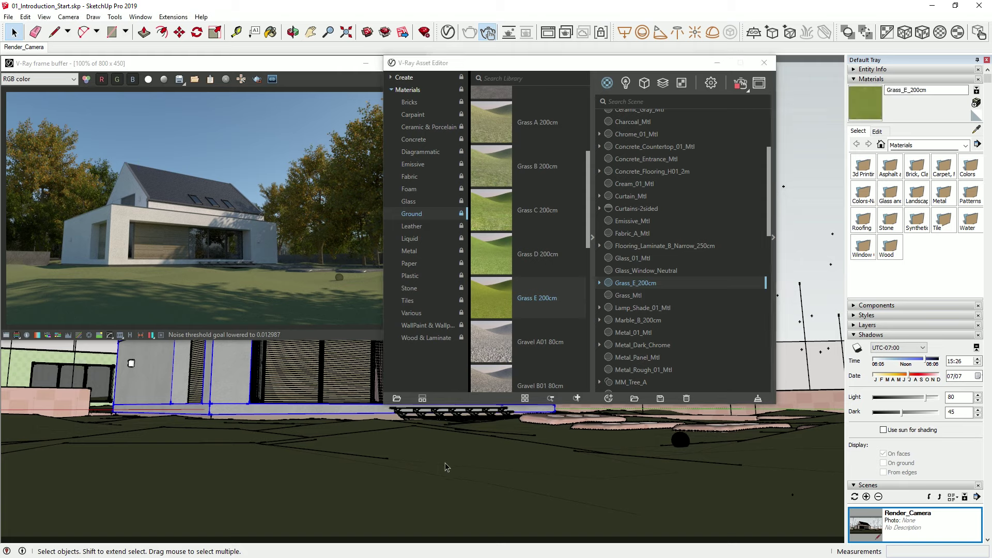
{"action": "left_click", "coordinate": [447, 467]}
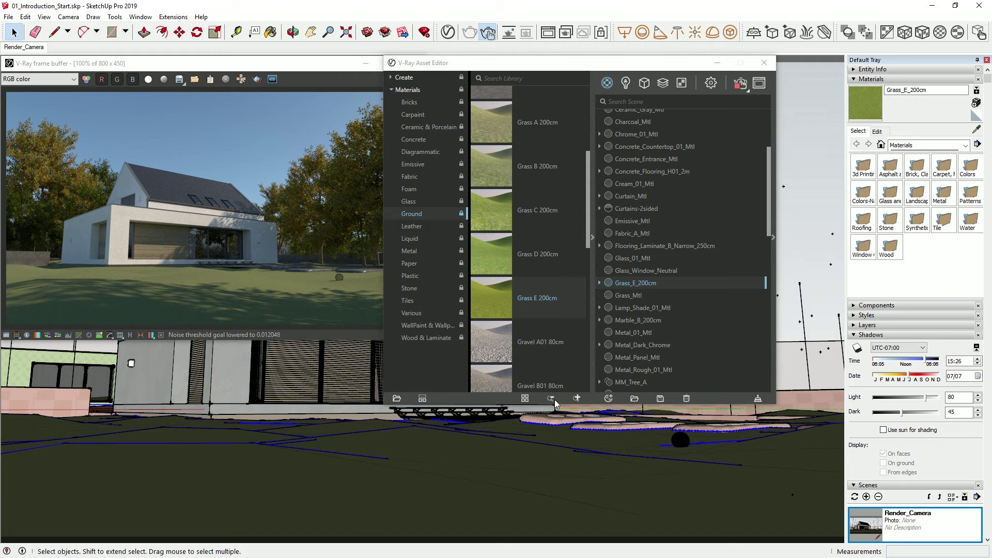
{"action": "right_click", "coordinate": [633, 283]}
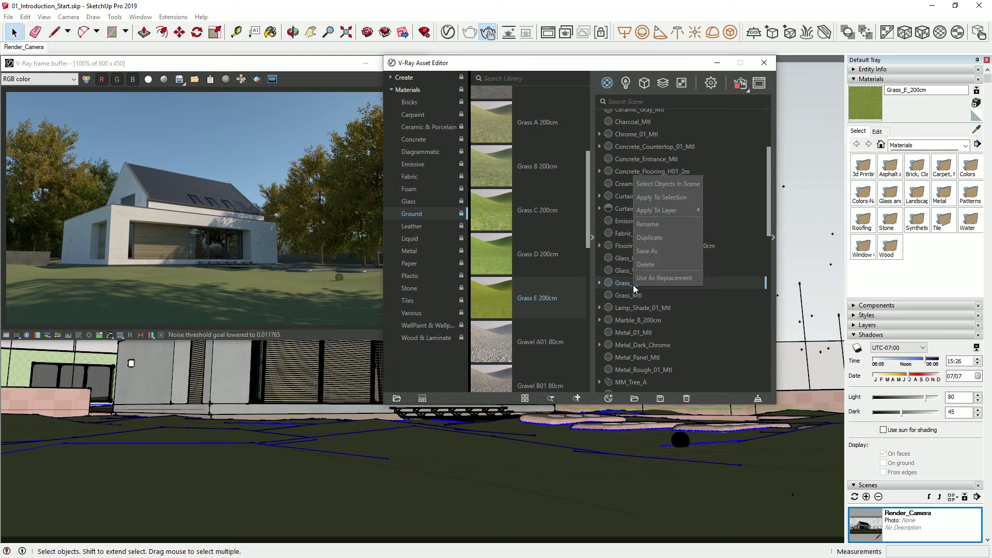
{"action": "left_click", "coordinate": [685, 196]}
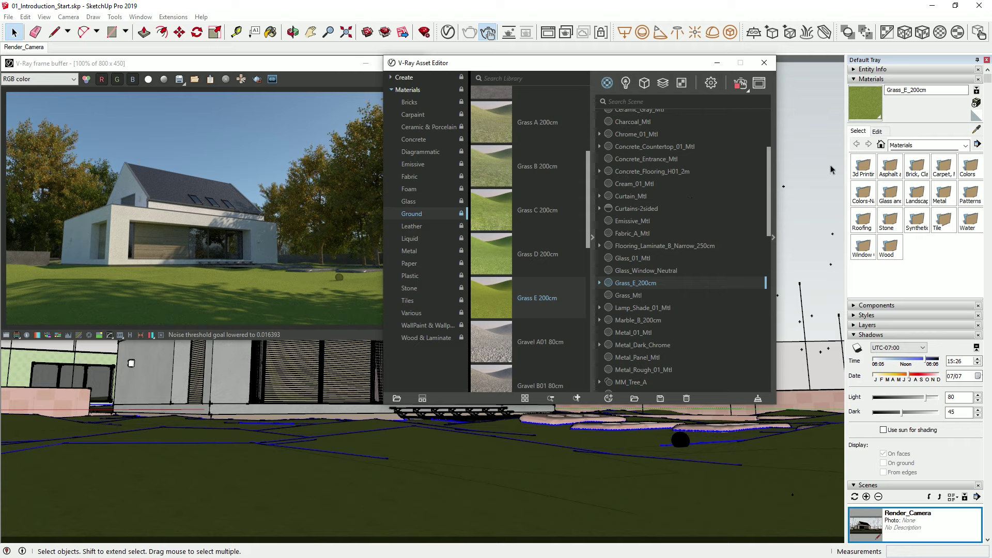
Set the Grass_E_200cm texture width to 200
{"action": "left_click", "coordinate": [877, 132]}
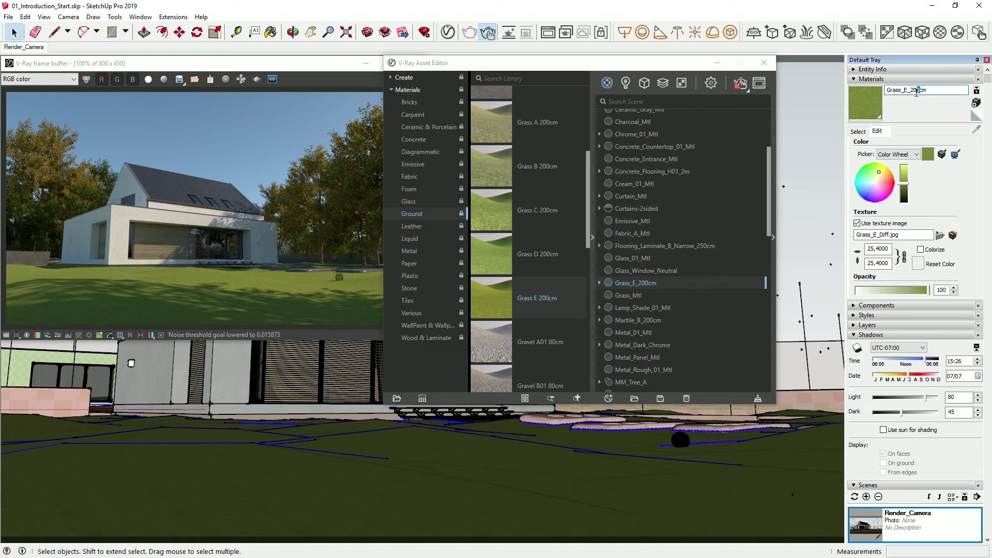
{"action": "left_click_drag", "start_coordinate": [919, 91], "coordinate": [911, 91]}
{"action": "double_click", "coordinate": [889, 246]}
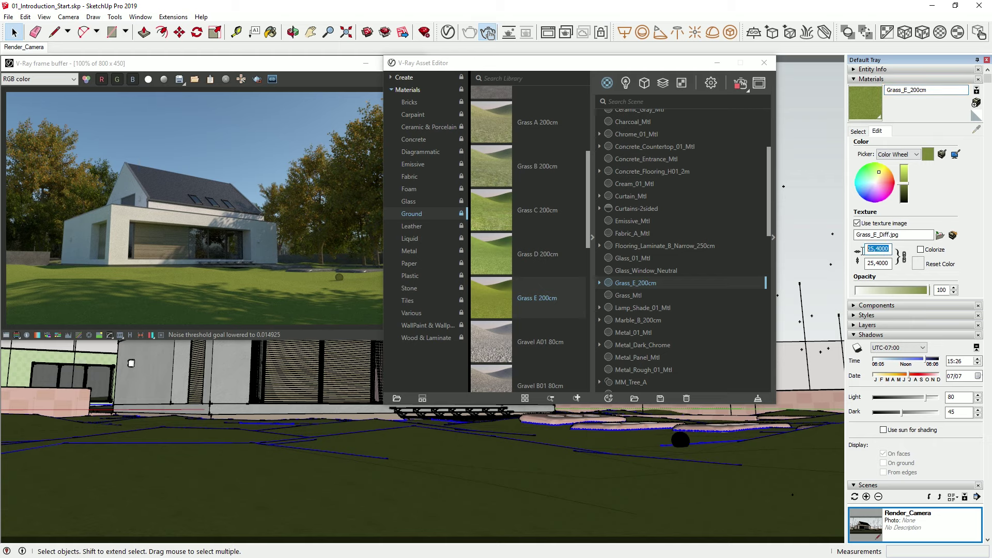
{"action": "type", "text": "200"}
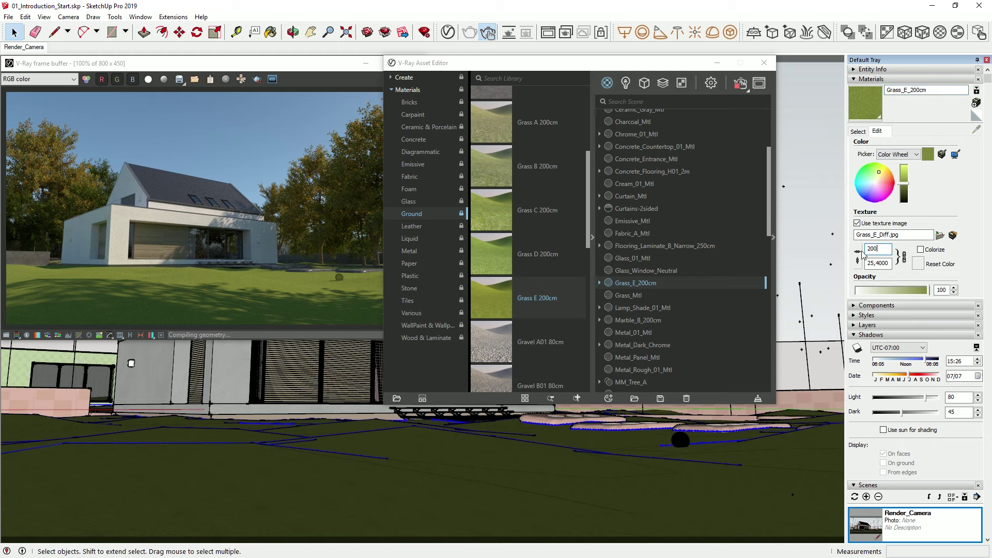
{"action": "key", "text": "Return"}
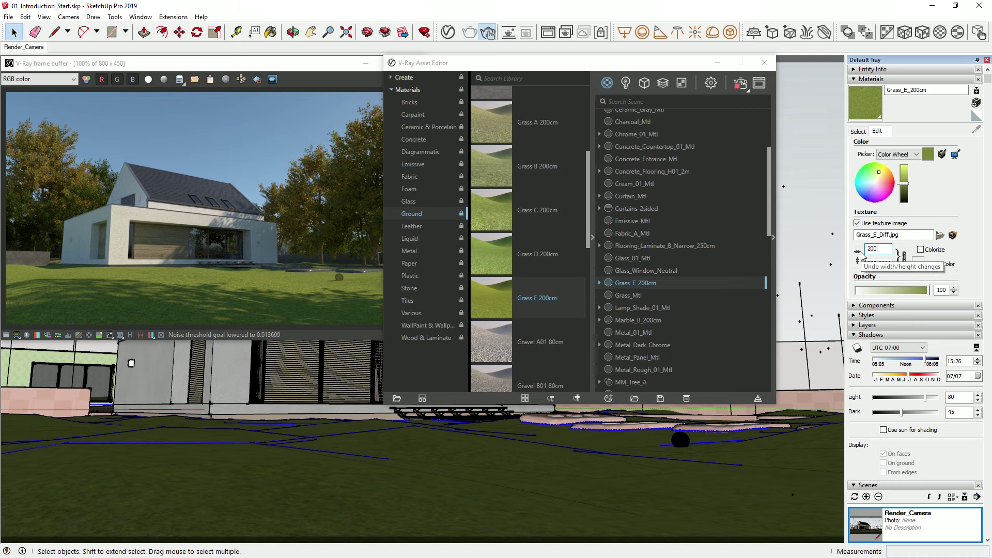
Preview the SunLight at 10:48 and 03/20, then restore the scene's 15:26 on 07/07 lighting
{"action": "left_click", "coordinate": [593, 238]}
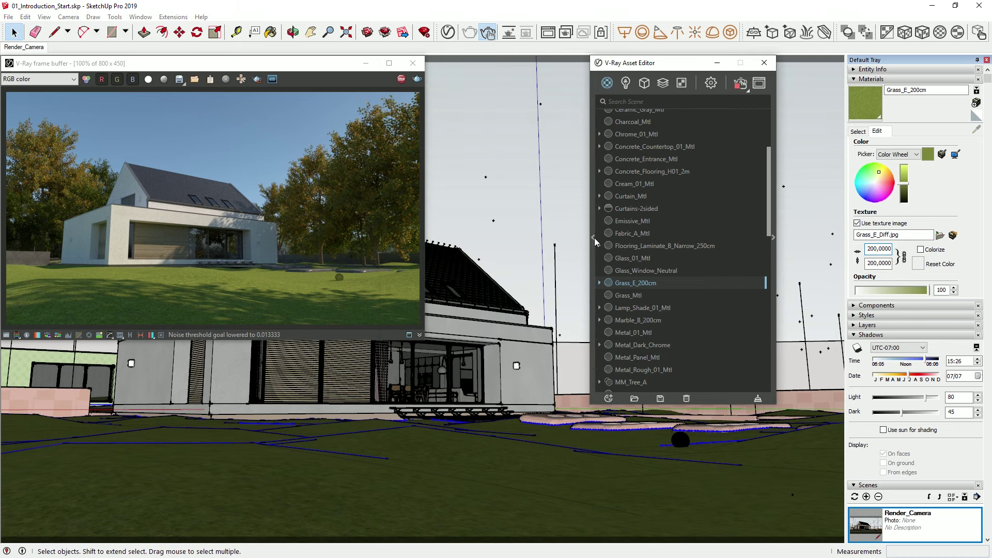
{"action": "left_click", "coordinate": [627, 84]}
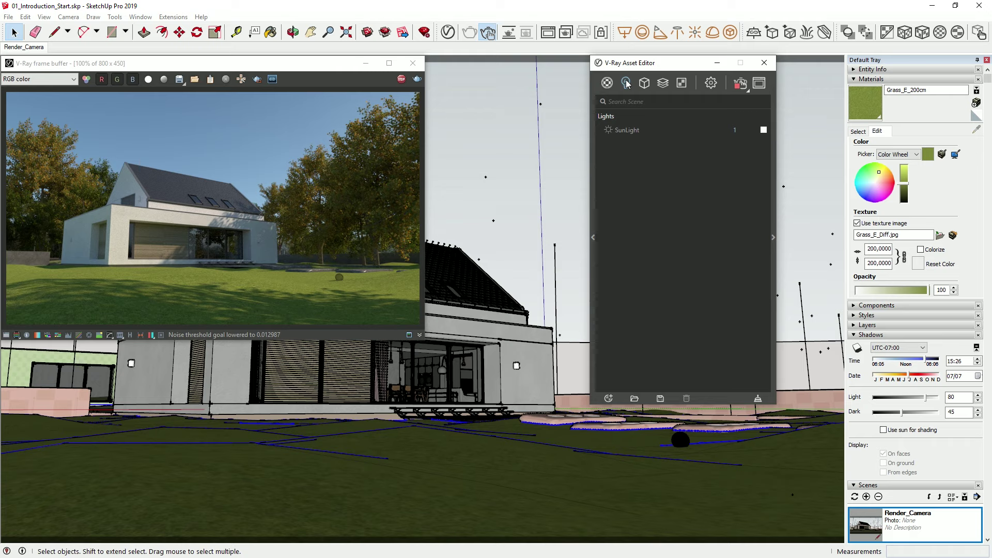
{"action": "left_click", "coordinate": [638, 129]}
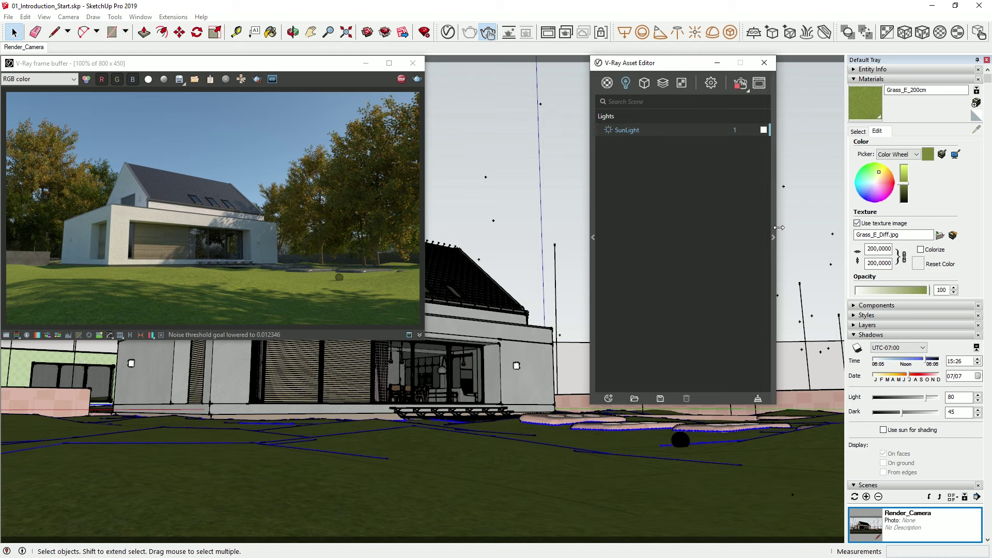
{"action": "left_click_drag", "start_coordinate": [890, 360], "coordinate": [901, 364]}
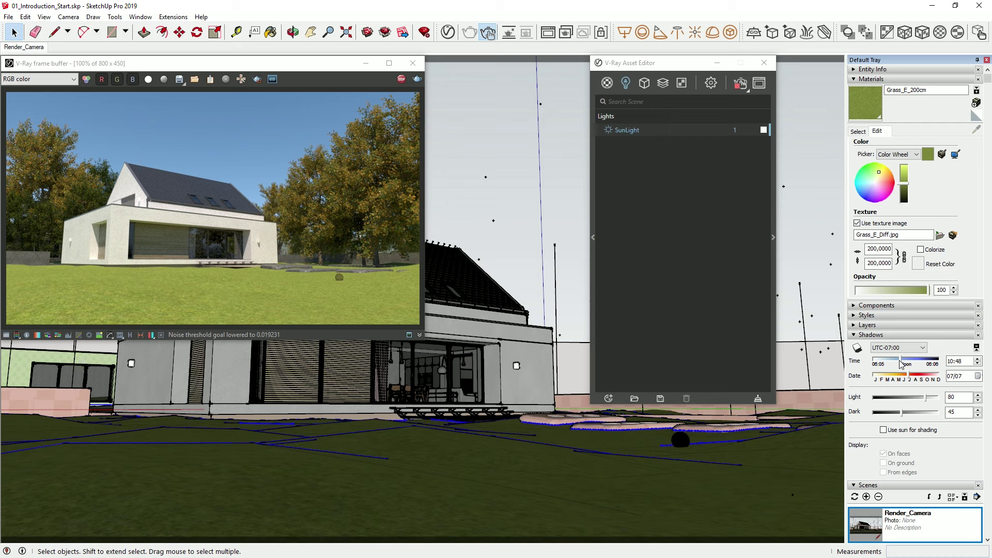
{"action": "left_click", "coordinate": [890, 376]}
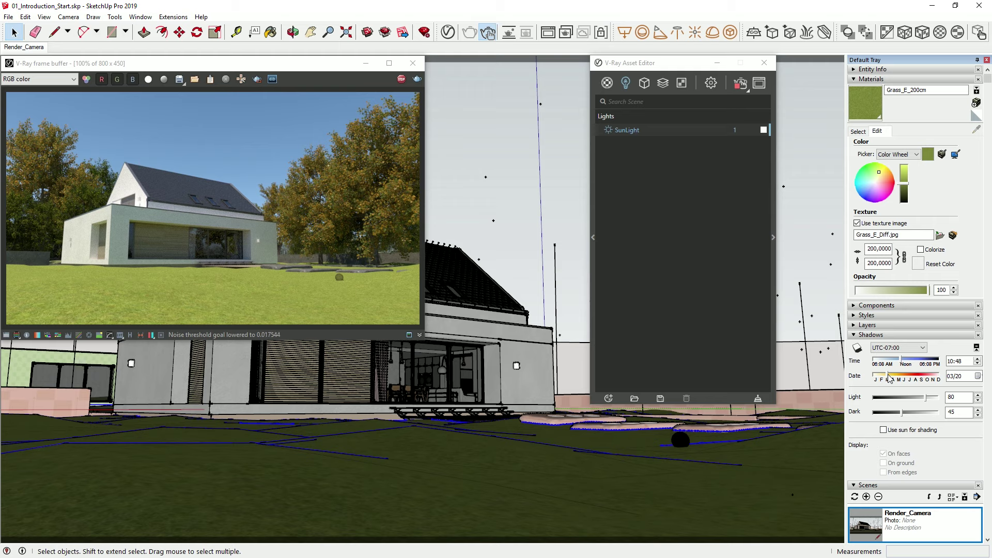
{"action": "left_click", "coordinate": [869, 525]}
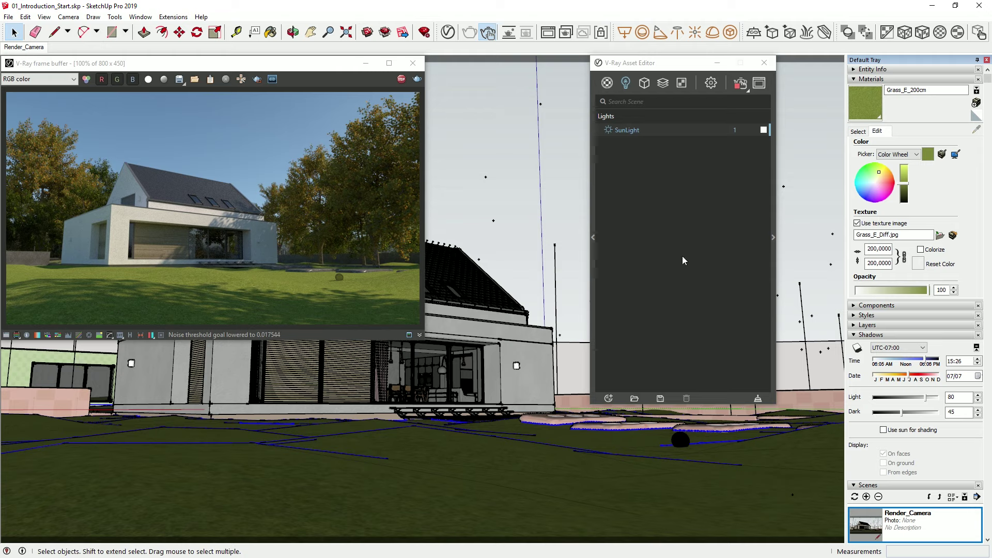
Add V-Ray Fur to the selected ground and select the new Fur geometry
{"action": "left_click", "coordinate": [644, 84]}
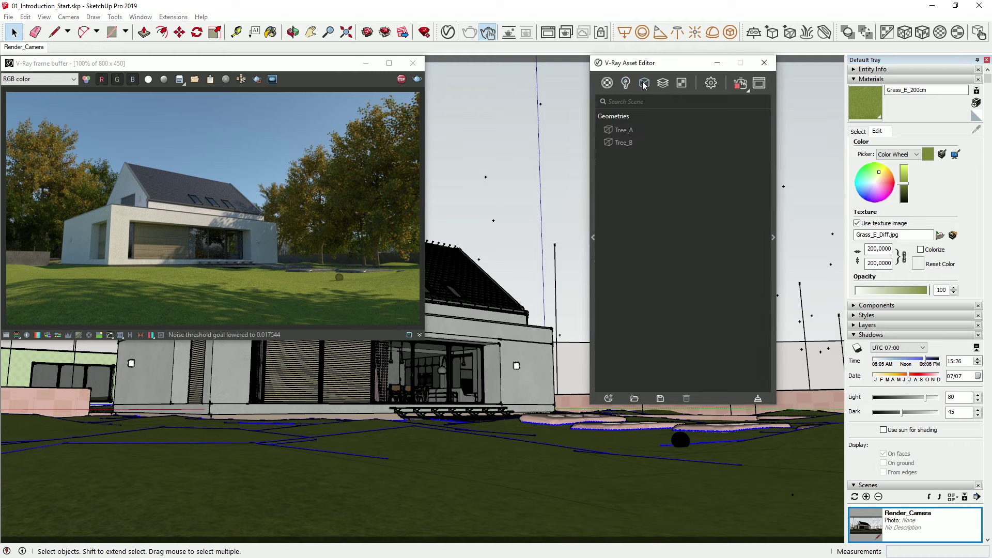
{"action": "left_click", "coordinate": [645, 84]}
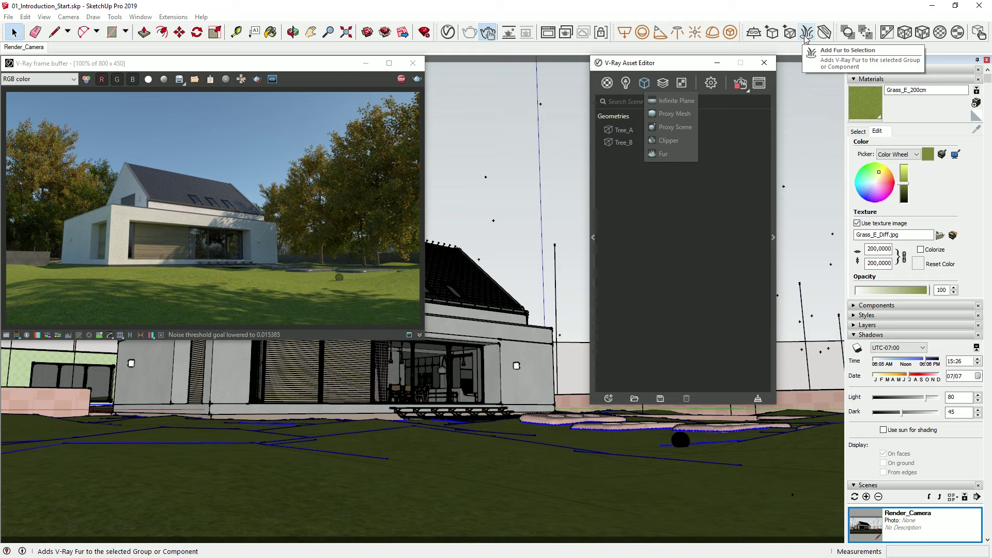
{"action": "left_click", "coordinate": [805, 34]}
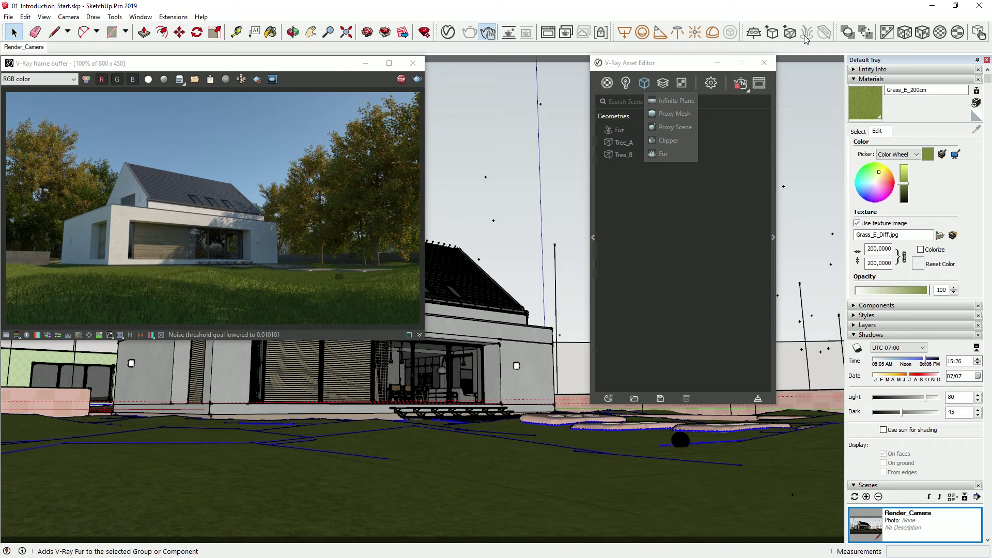
{"action": "left_click", "coordinate": [626, 129]}
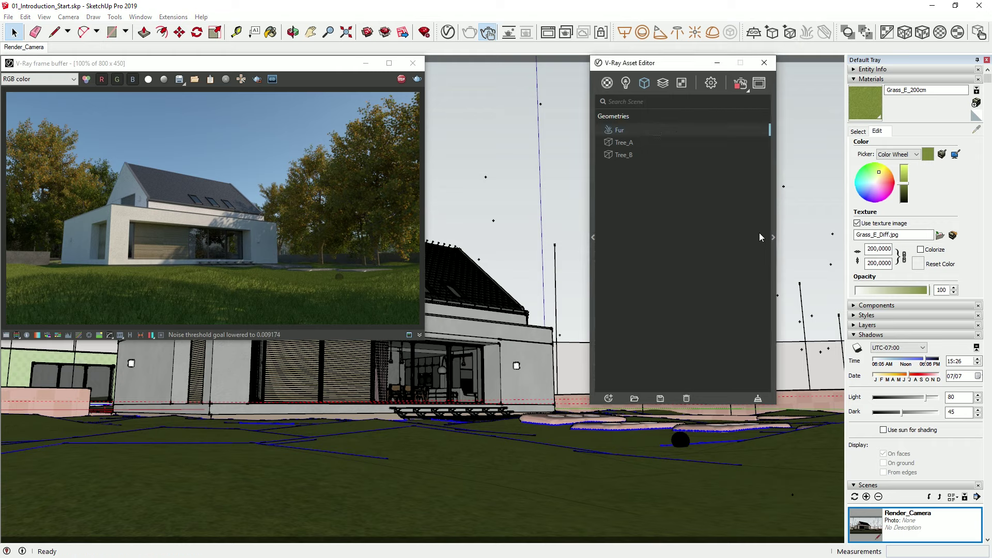
Set the Fur Count (Area) to 1.2, then list the available render element types
{"action": "left_click", "coordinate": [773, 238]}
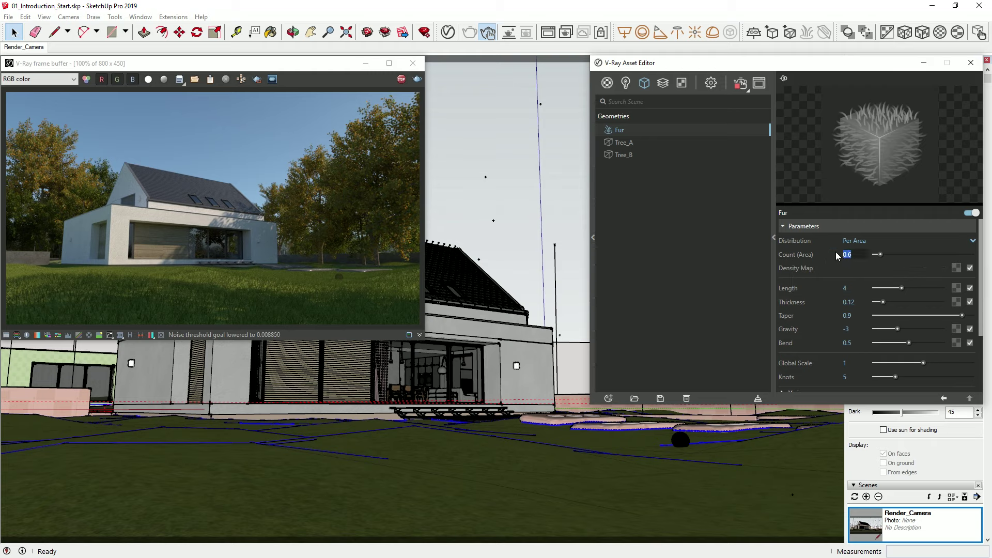
{"action": "type", "text": "1.2"}
{"action": "key", "text": "Return"}
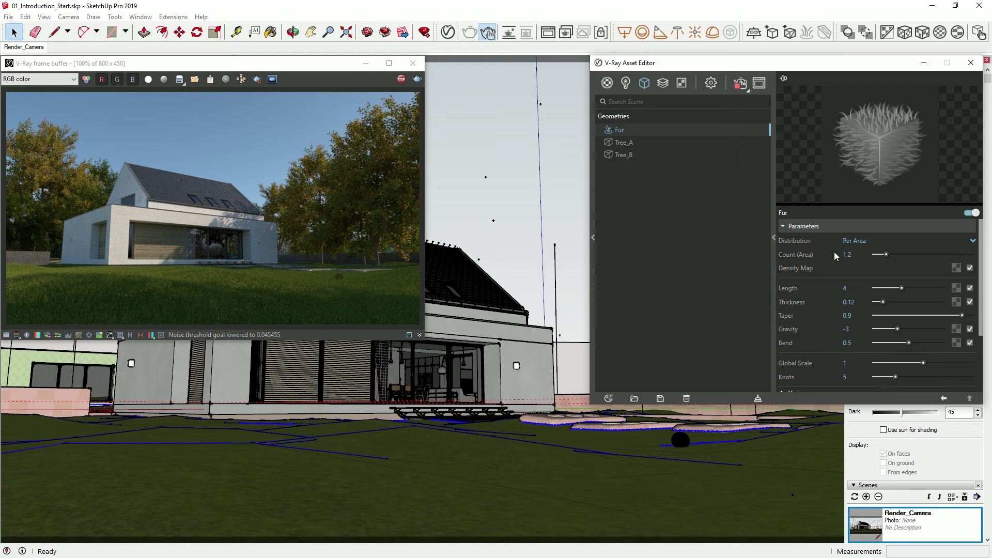
{"action": "left_click", "coordinate": [664, 85]}
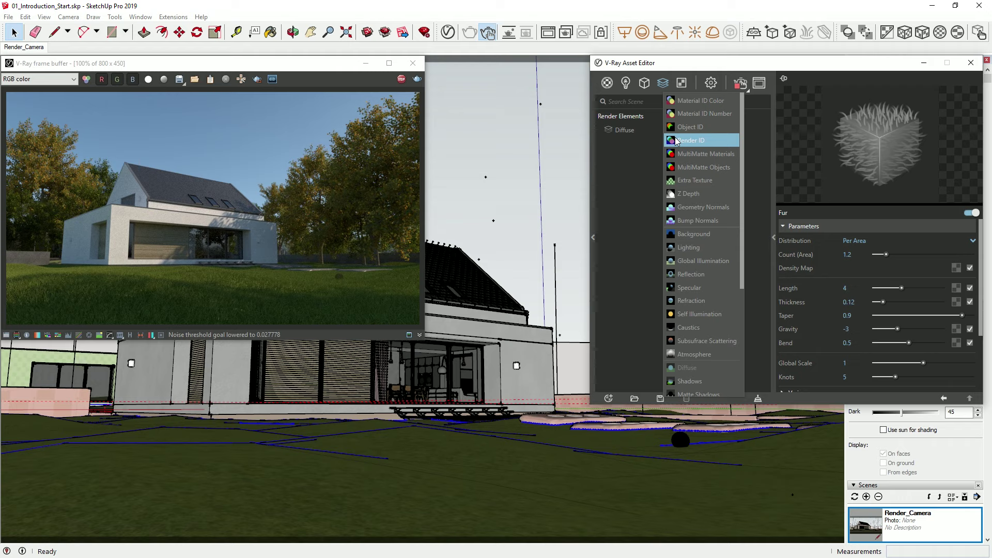
Inspect the Environment Sky texture's parameters, then return to the V-Ray render settings
{"action": "left_click", "coordinate": [681, 84]}
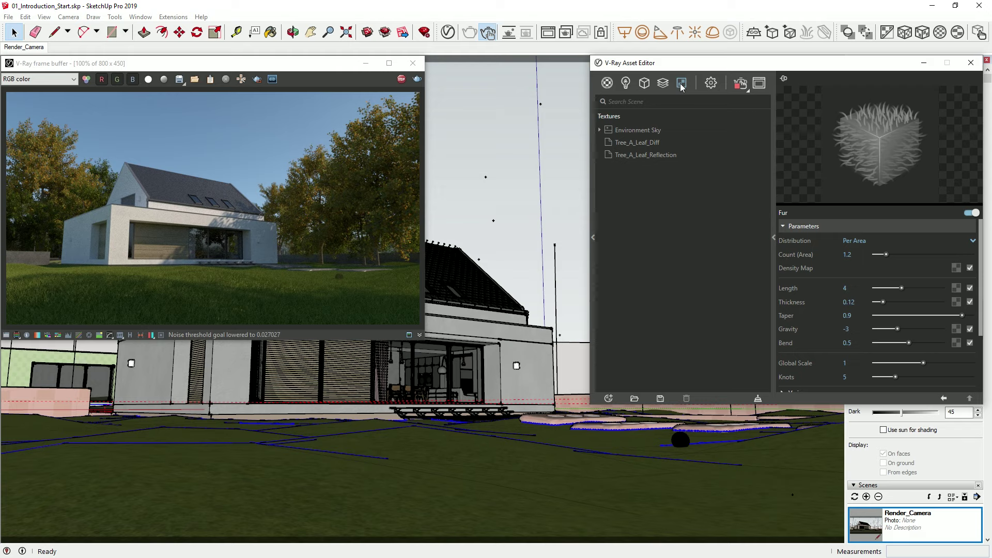
{"action": "left_click", "coordinate": [643, 131]}
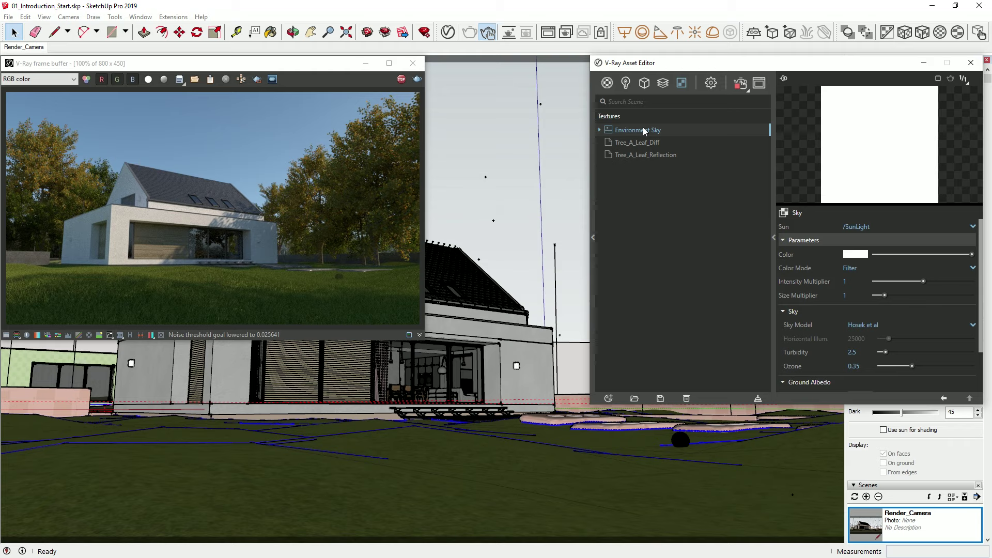
{"action": "left_click", "coordinate": [711, 83]}
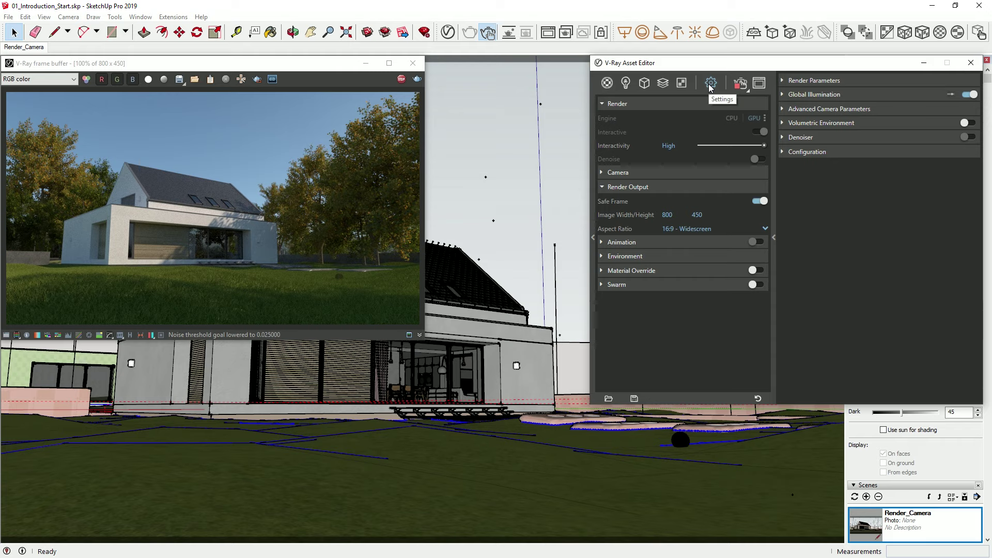
Set the V-Ray camera Exposure Value to 13 and the Effects Vertical Tilt to 0.16
{"action": "left_click", "coordinate": [702, 173]}
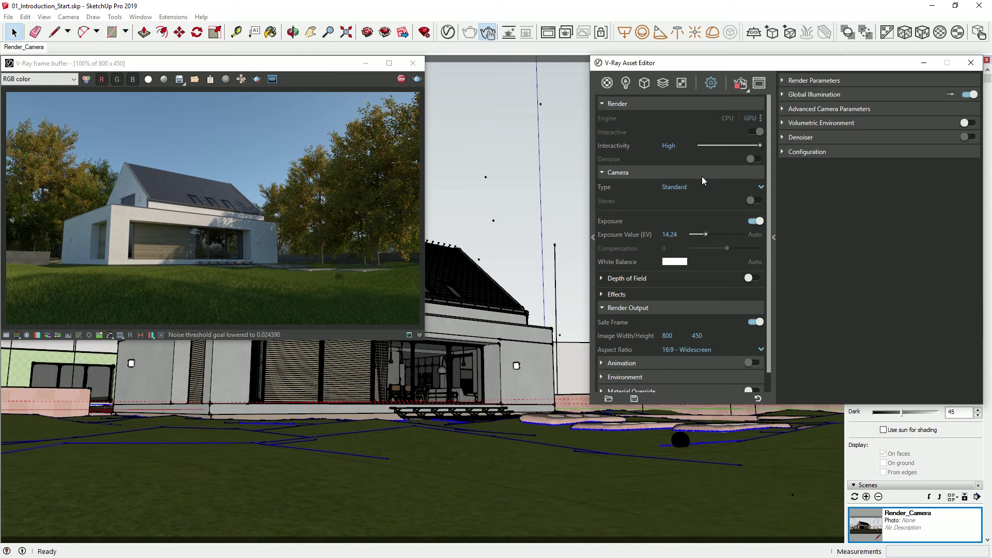
{"action": "left_click_drag", "start_coordinate": [706, 231], "coordinate": [710, 234]}
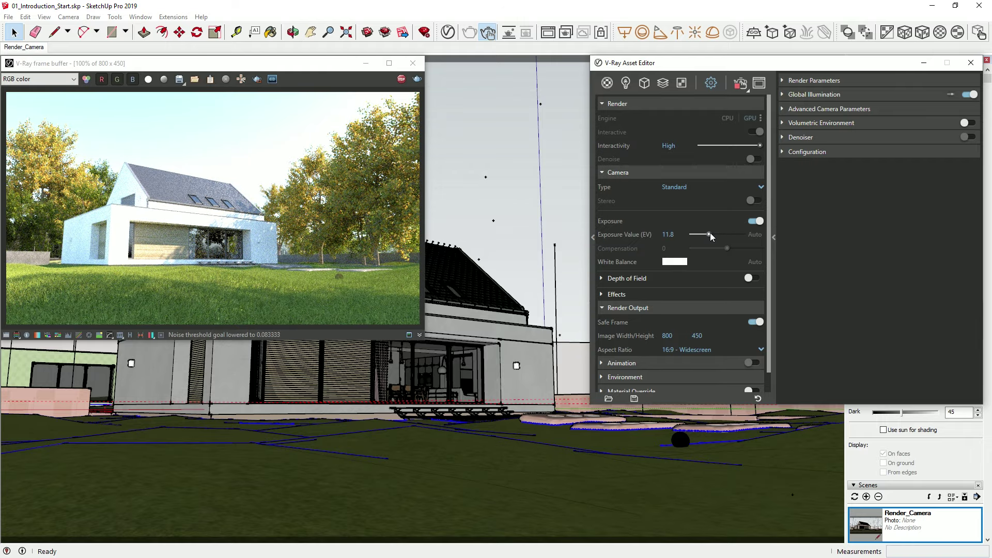
{"action": "left_click_drag", "start_coordinate": [710, 234], "coordinate": [708, 234]}
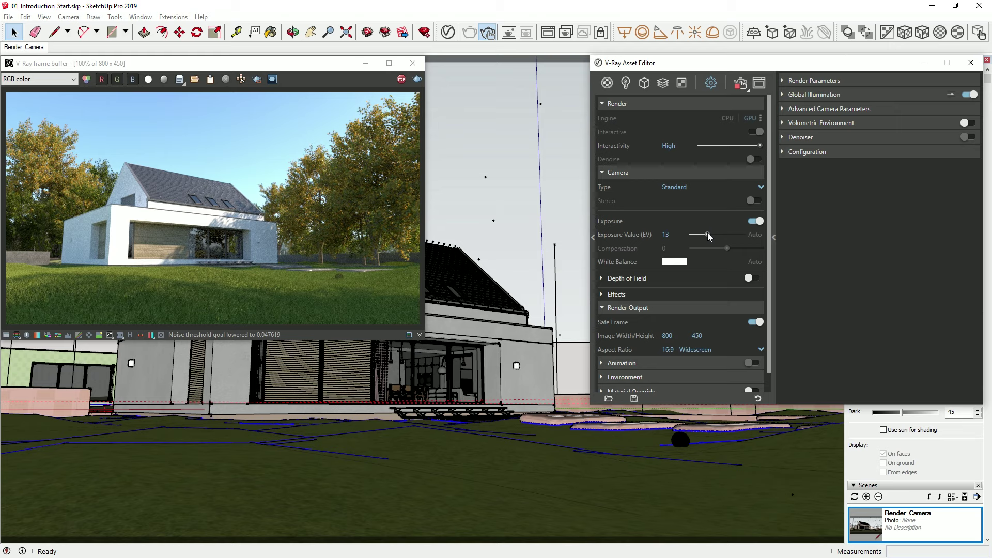
{"action": "left_click", "coordinate": [687, 294]}
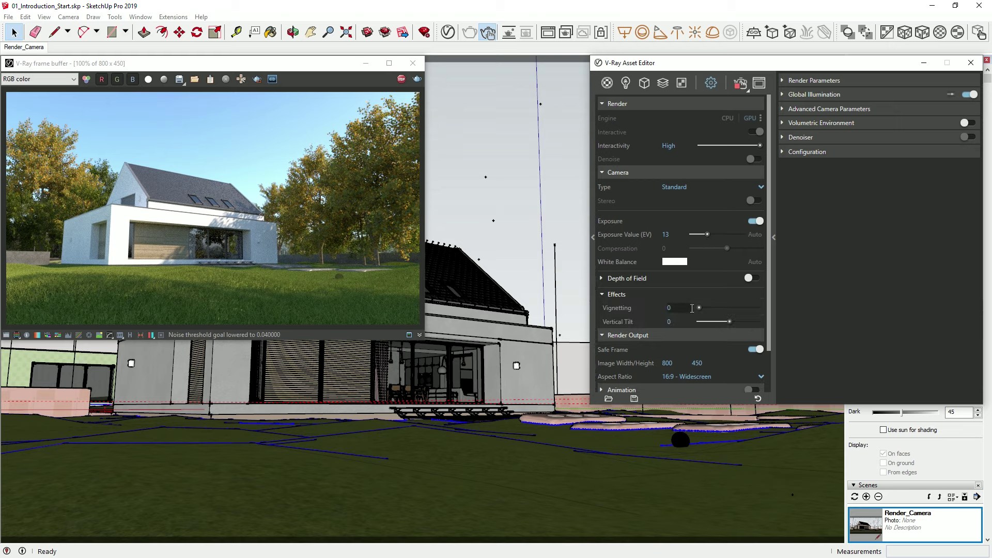
{"action": "left_click", "coordinate": [731, 320]}
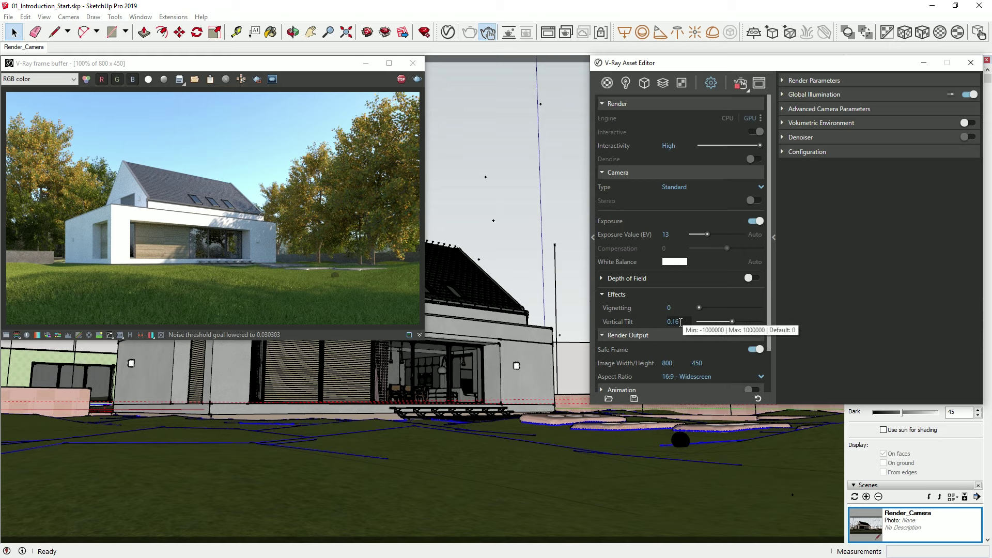
Use an unlocked Custom aspect ratio at 900 × 405 and widen the frame buffer to fit
{"action": "left_click", "coordinate": [683, 378]}
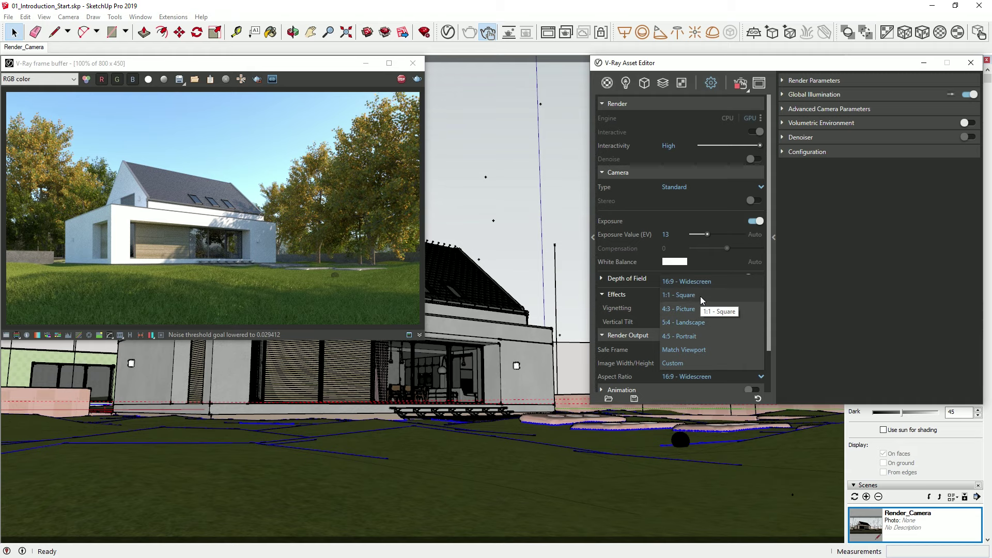
{"action": "left_click", "coordinate": [708, 361]}
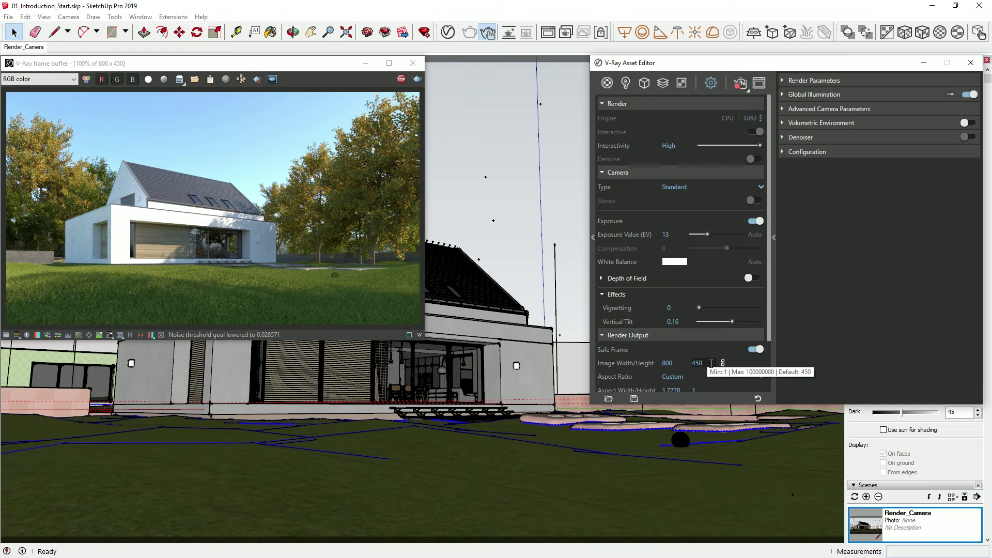
{"action": "left_click", "coordinate": [723, 363]}
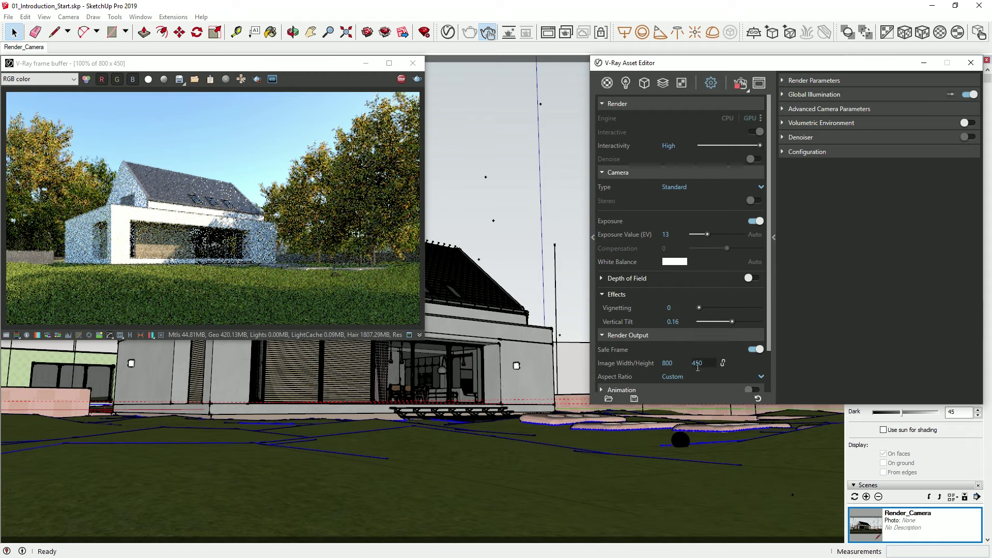
{"action": "double_click", "coordinate": [666, 363]}
{"action": "type", "text": "900"}
{"action": "key", "text": "Return"}
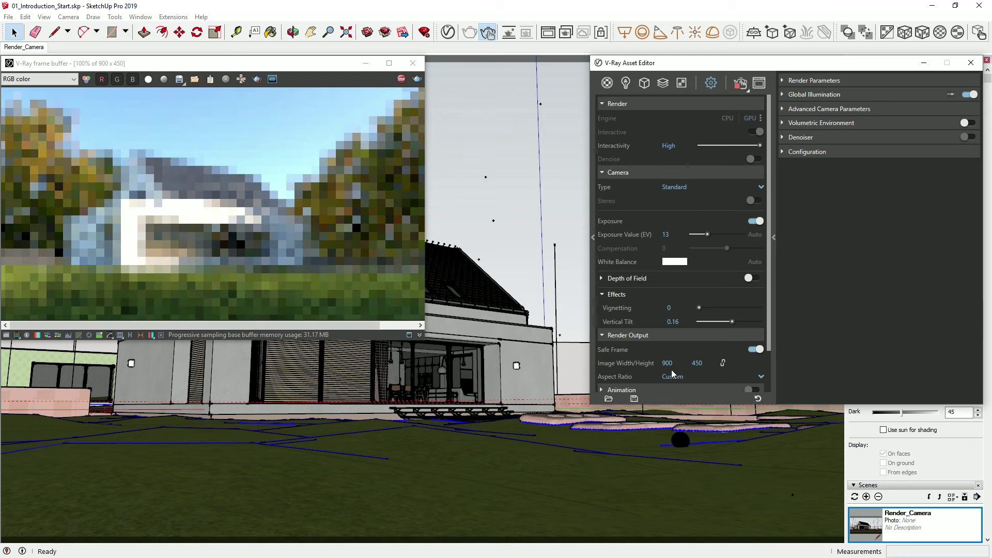
{"action": "double_click", "coordinate": [693, 364]}
{"action": "type", "text": "405"}
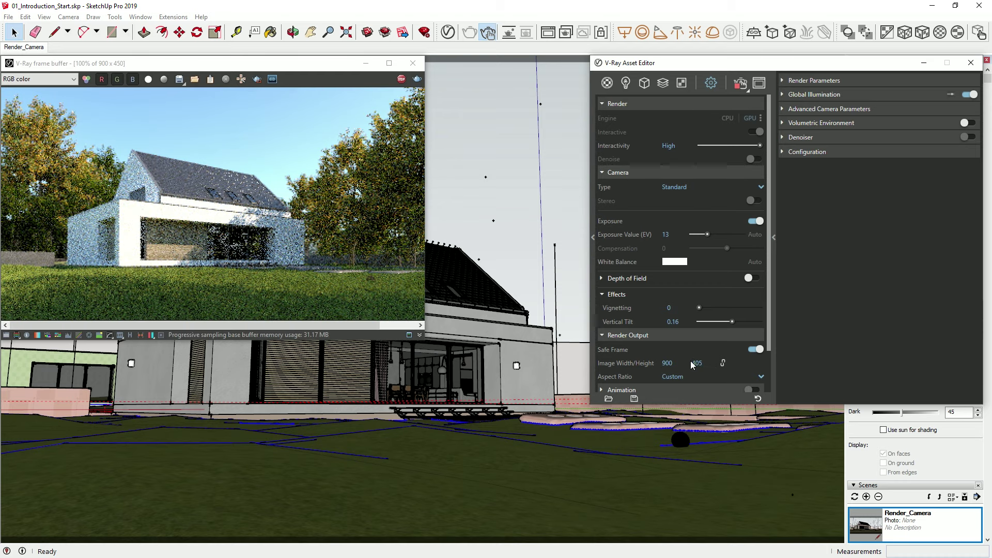
{"action": "key", "text": "Return"}
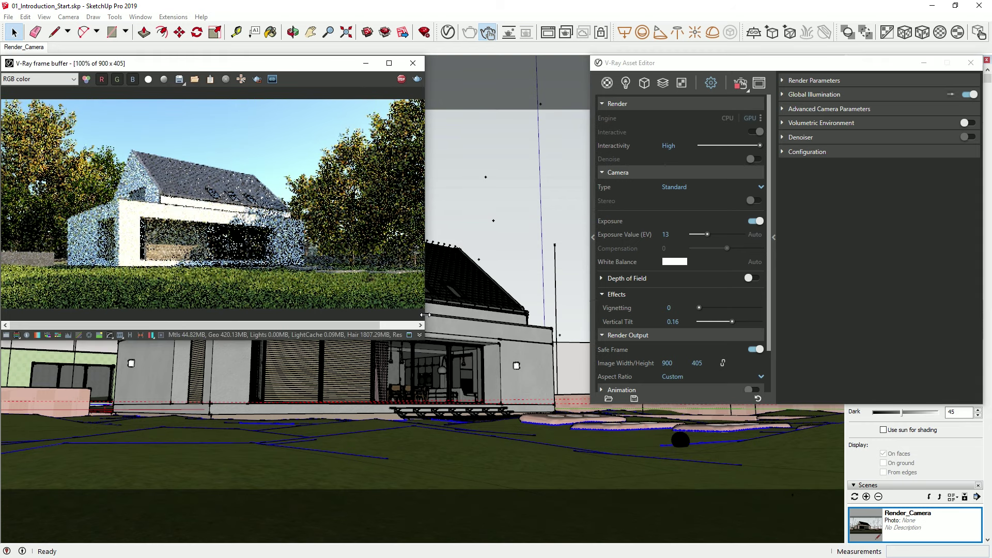
{"action": "left_click_drag", "start_coordinate": [425, 314], "coordinate": [477, 319]}
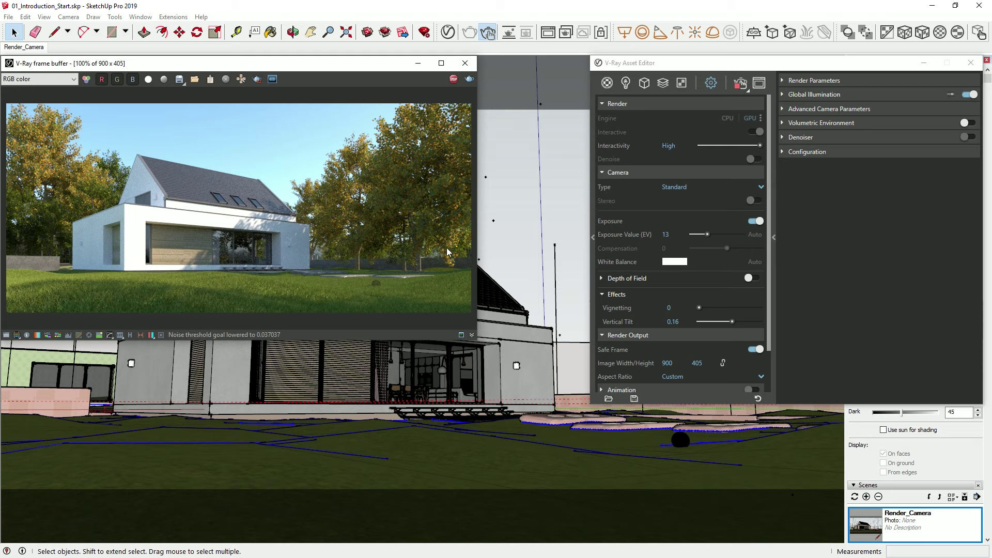
Stop the preview, turn off Interactive, and render at High quality, locked 2000 × 900
{"action": "left_click", "coordinate": [454, 81]}
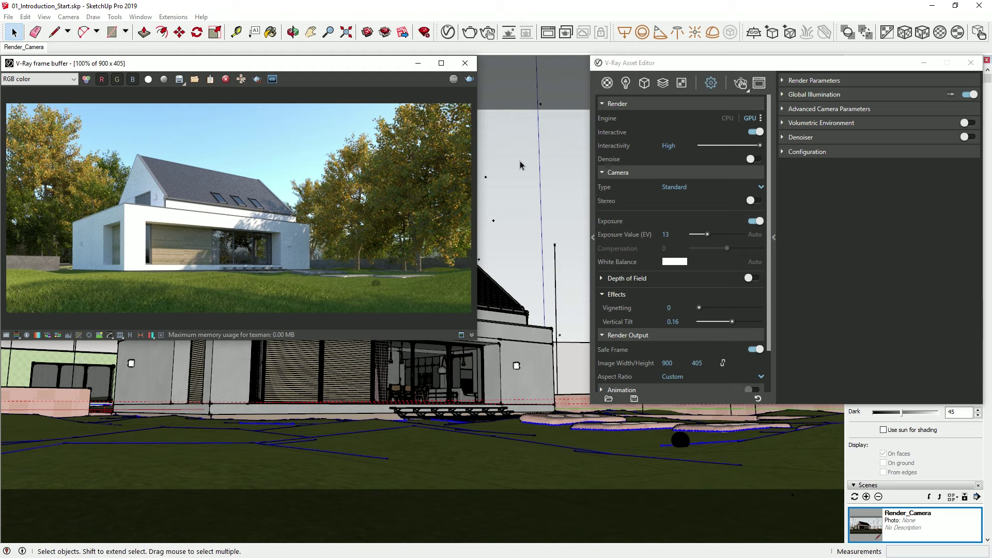
{"action": "left_click", "coordinate": [754, 131]}
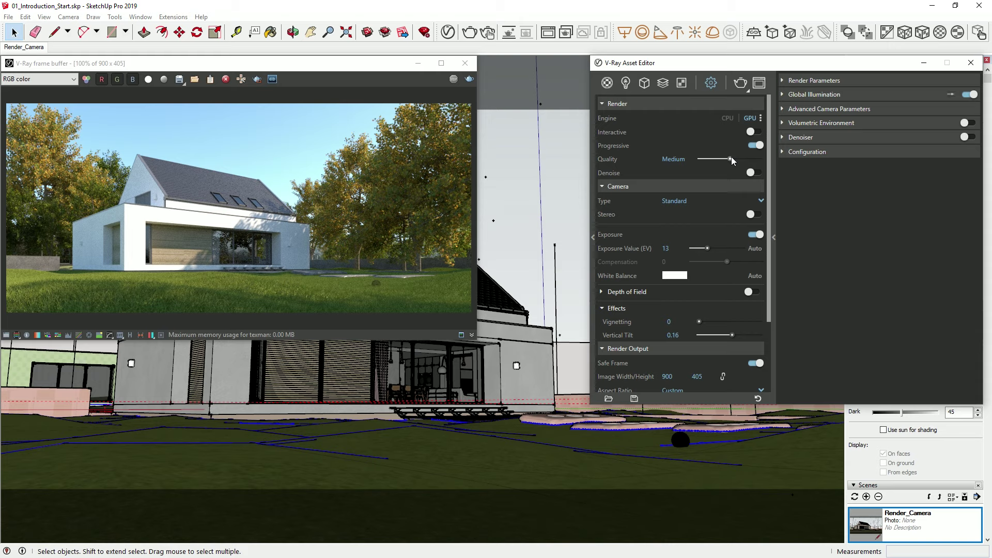
{"action": "left_click_drag", "start_coordinate": [731, 157], "coordinate": [741, 159]}
{"action": "left_click", "coordinate": [722, 377]}
{"action": "double_click", "coordinate": [671, 377]}
{"action": "type", "text": "2000"}
{"action": "left_click", "coordinate": [741, 85]}
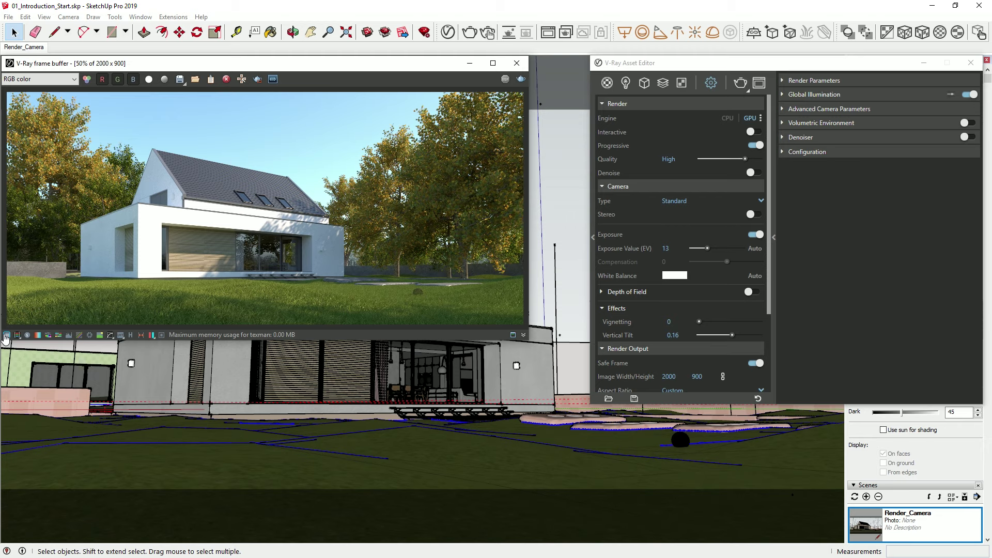
Enable the frame buffer's Exposure color correction with Highlight Burn lowered to 0.70
{"action": "left_click", "coordinate": [6, 336]}
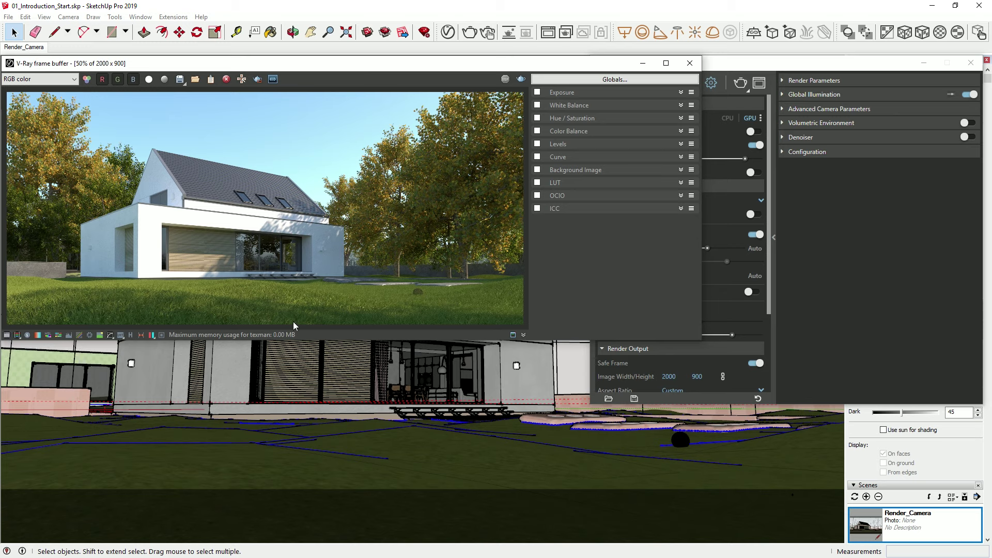
{"action": "left_click", "coordinate": [537, 92]}
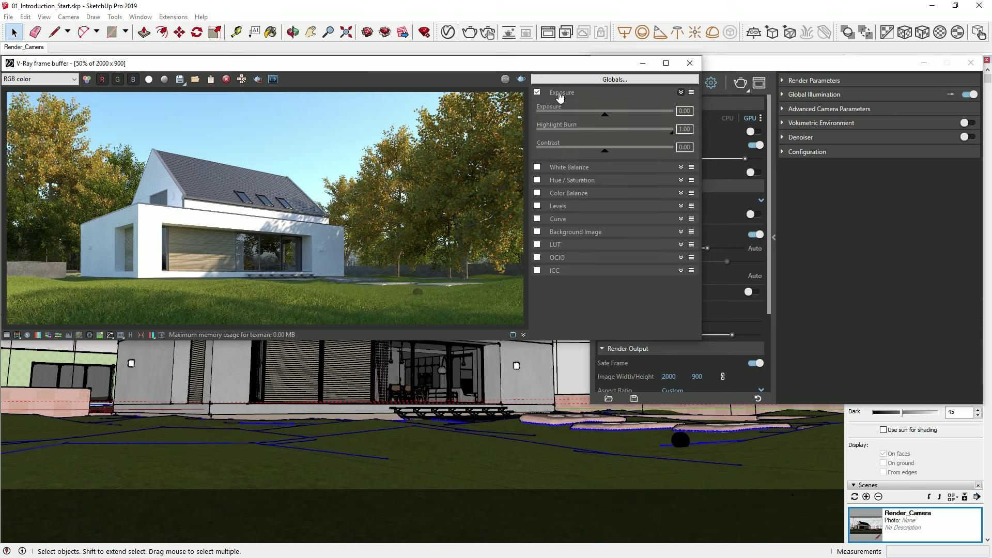
{"action": "left_click_drag", "start_coordinate": [667, 133], "coordinate": [638, 133]}
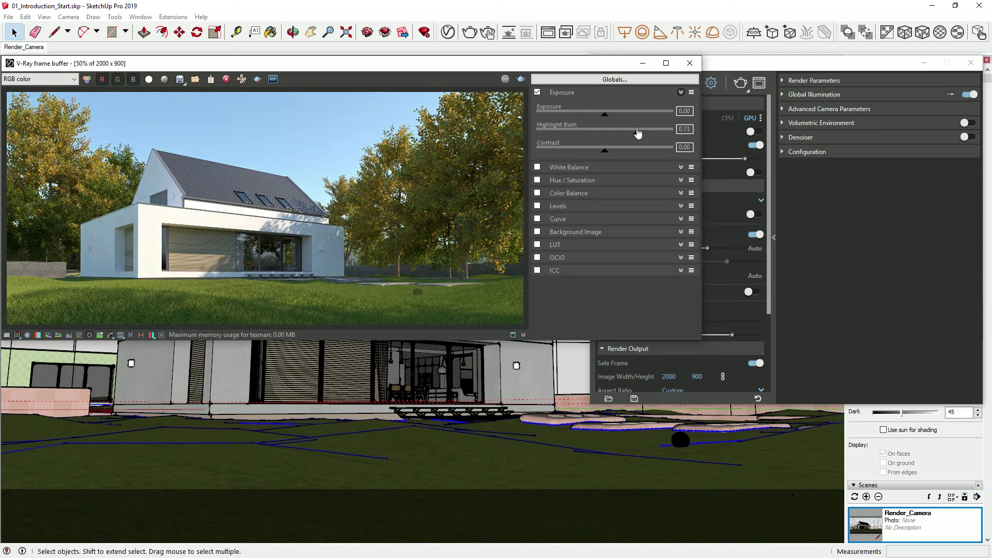
{"action": "left_click_drag", "start_coordinate": [638, 133], "coordinate": [635, 133]}
{"action": "left_click", "coordinate": [182, 79]}
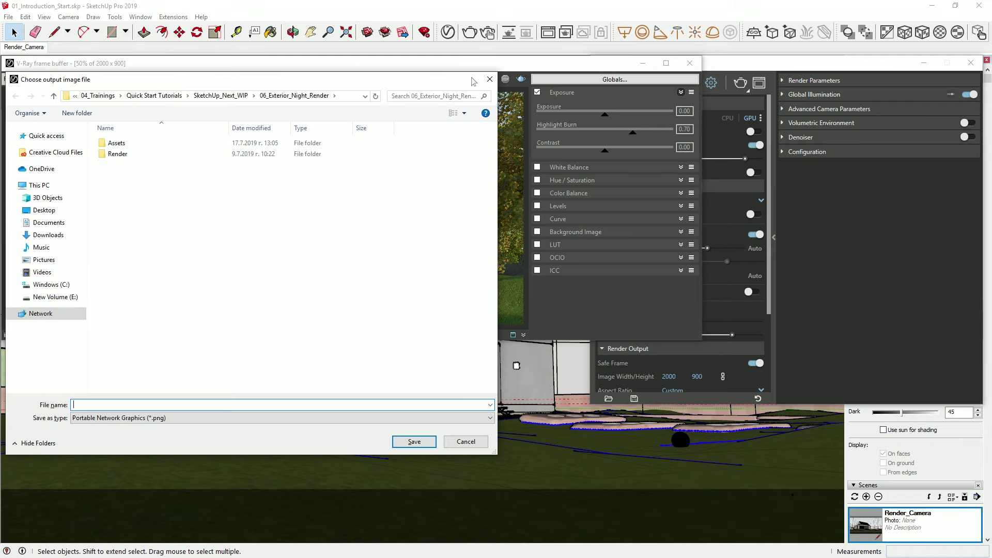
{"action": "left_click", "coordinate": [489, 80]}
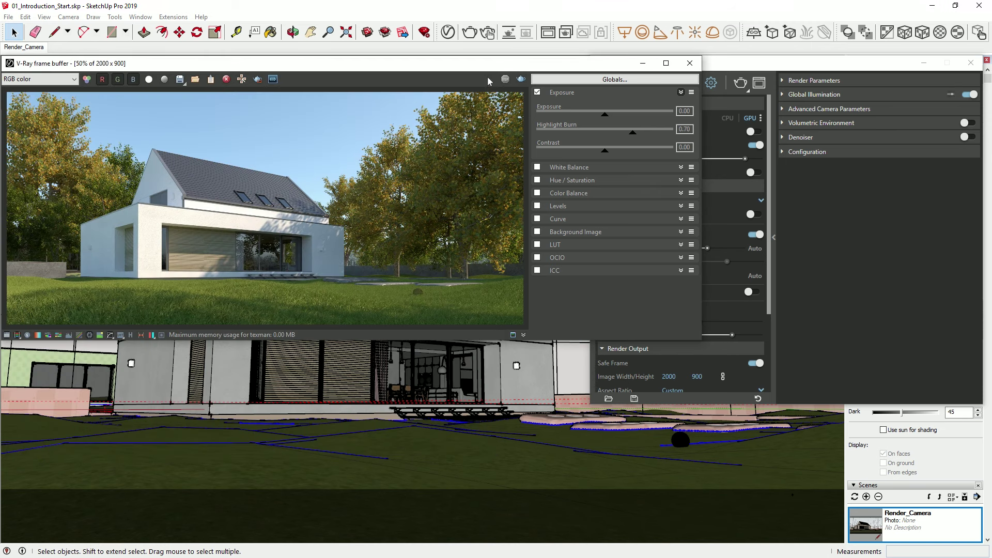